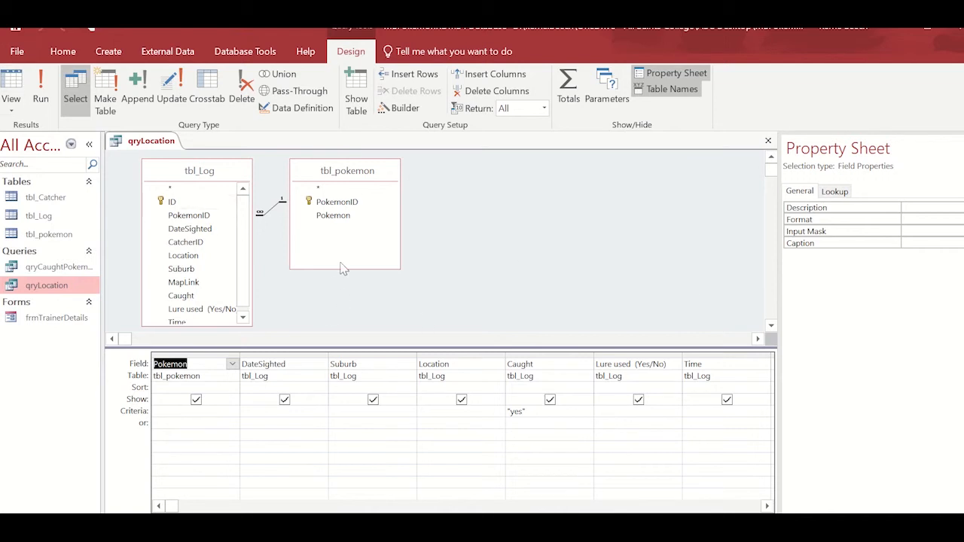
- Display the qryLocation query results as a datasheet and widen the Location column to fit its contents
left_click(12, 87)
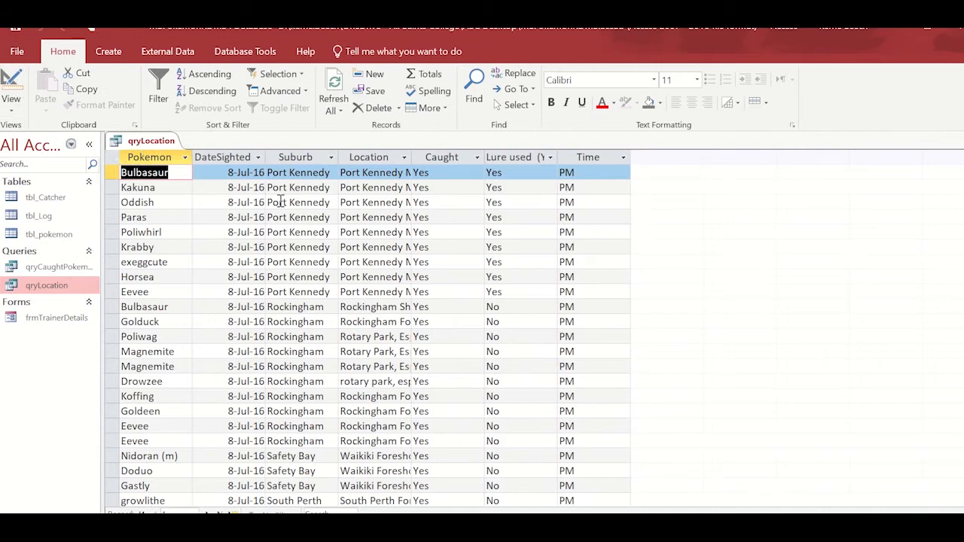
left_click_drag(411, 159, 413, 160)
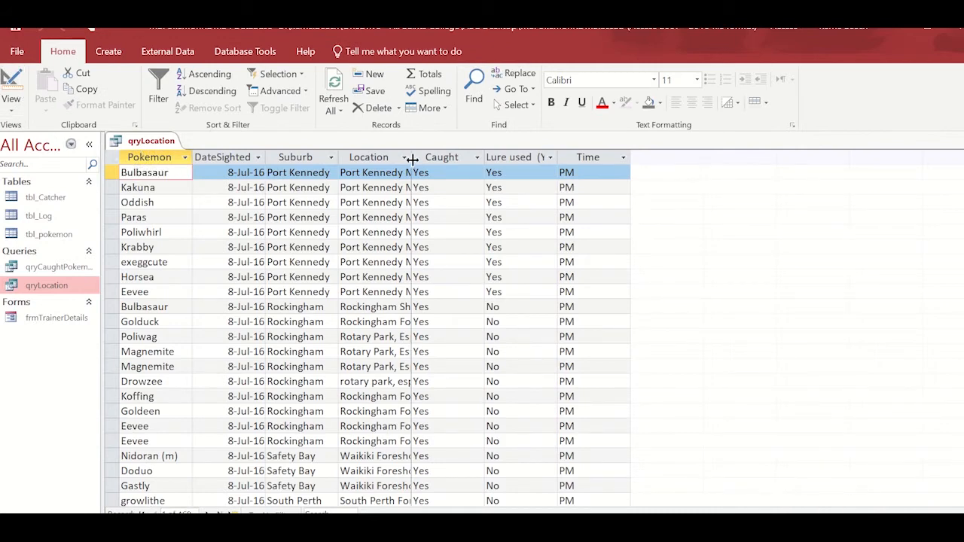
double_click(413, 160)
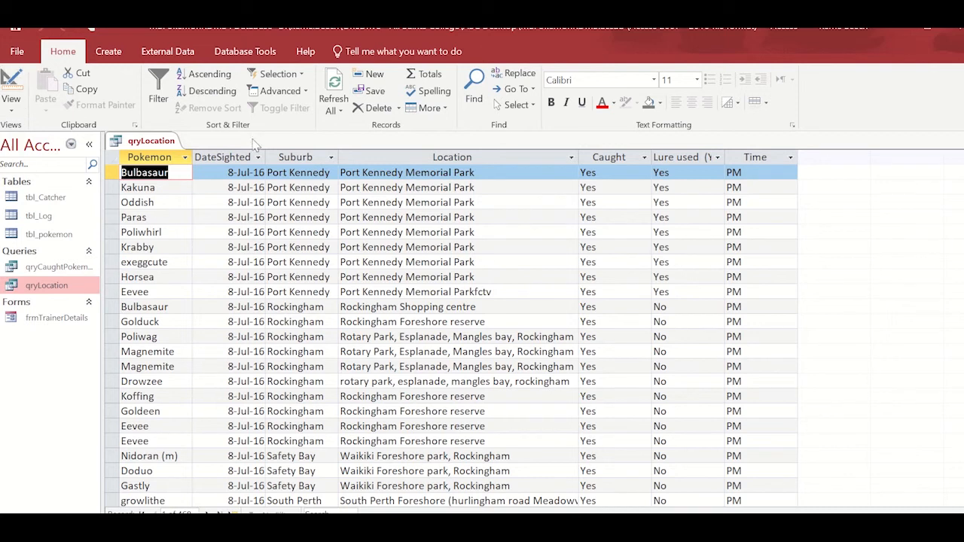
right_click(151, 143)
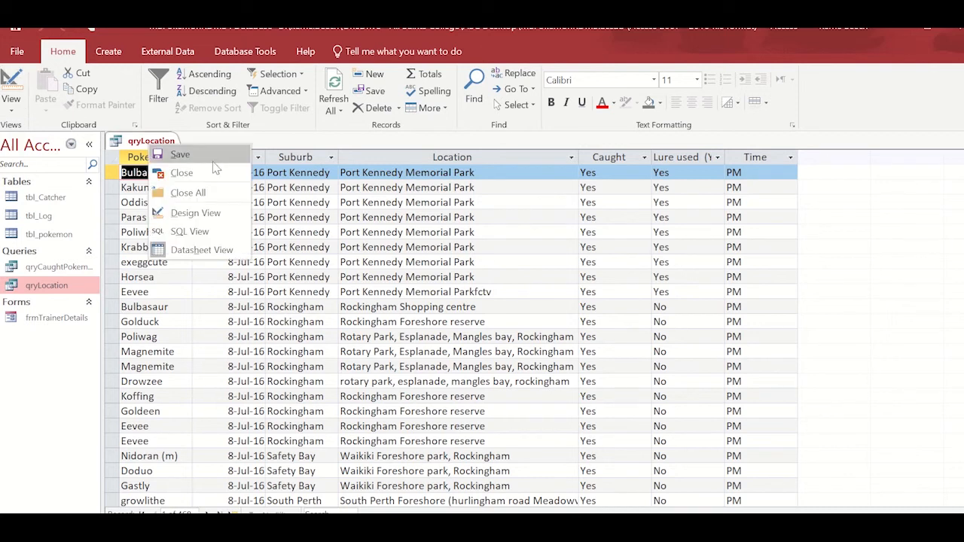
left_click(109, 53)
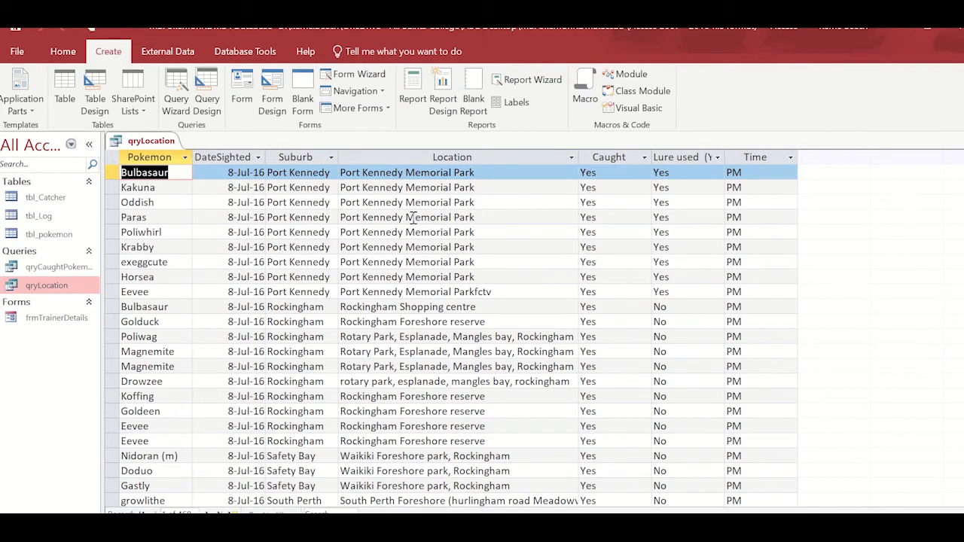
left_click(412, 90)
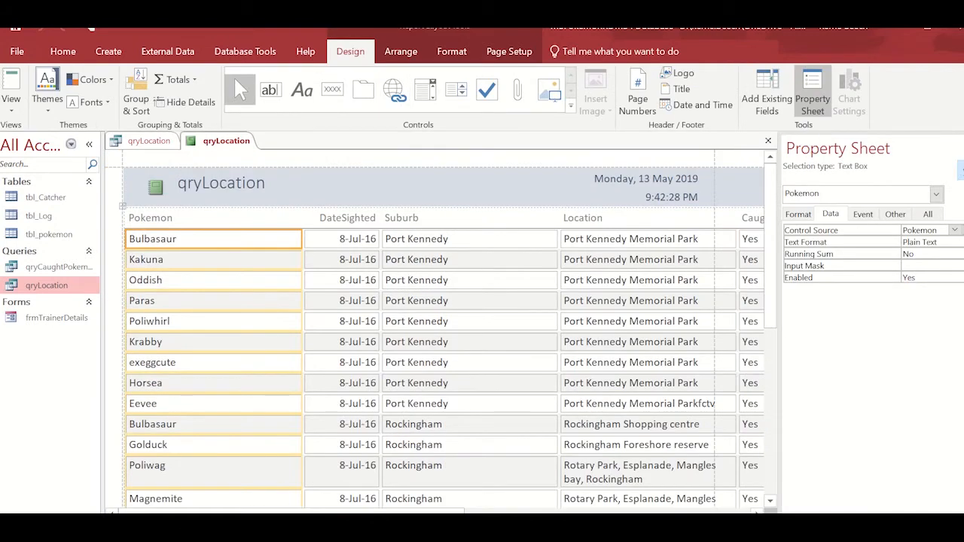
left_click(963, 148)
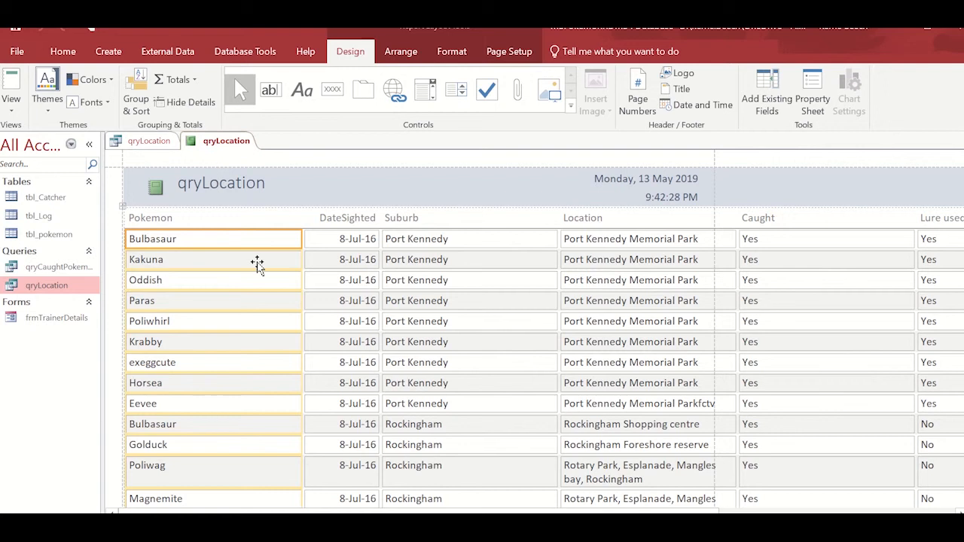
left_click(9, 101)
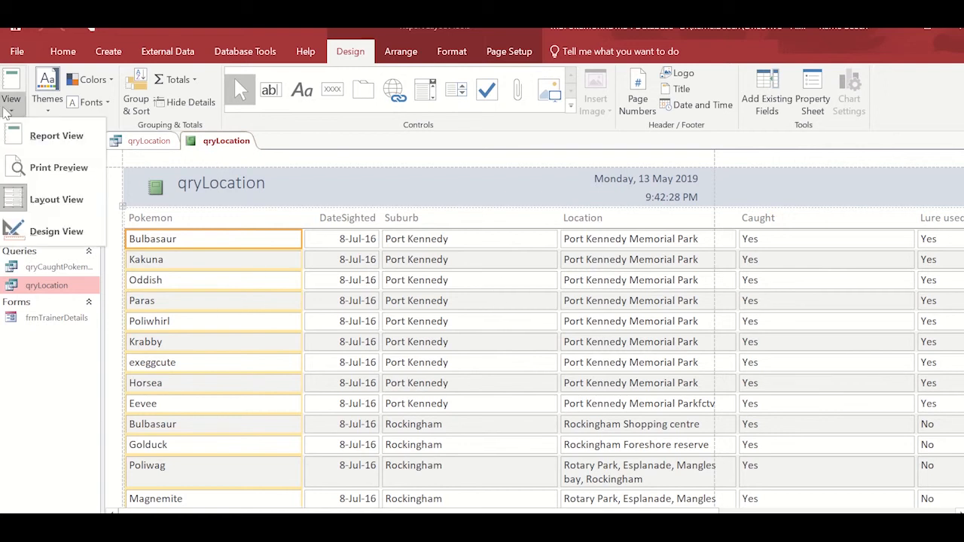
left_click(45, 223)
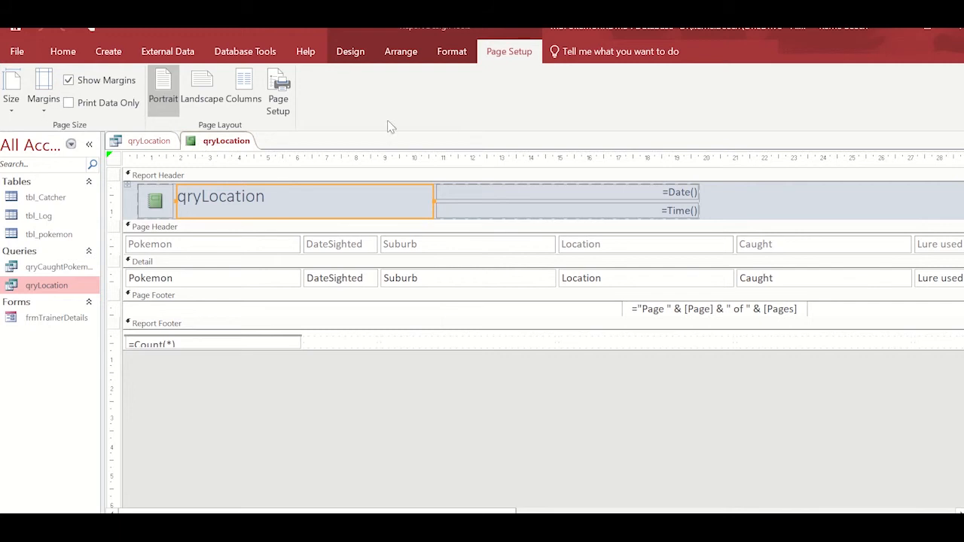
right_click(235, 147)
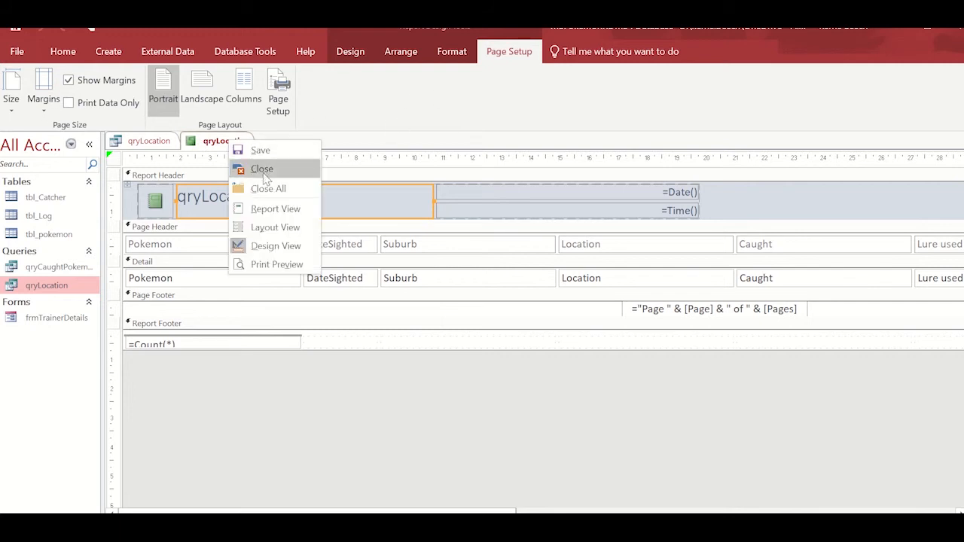
left_click(263, 169)
left_click(495, 328)
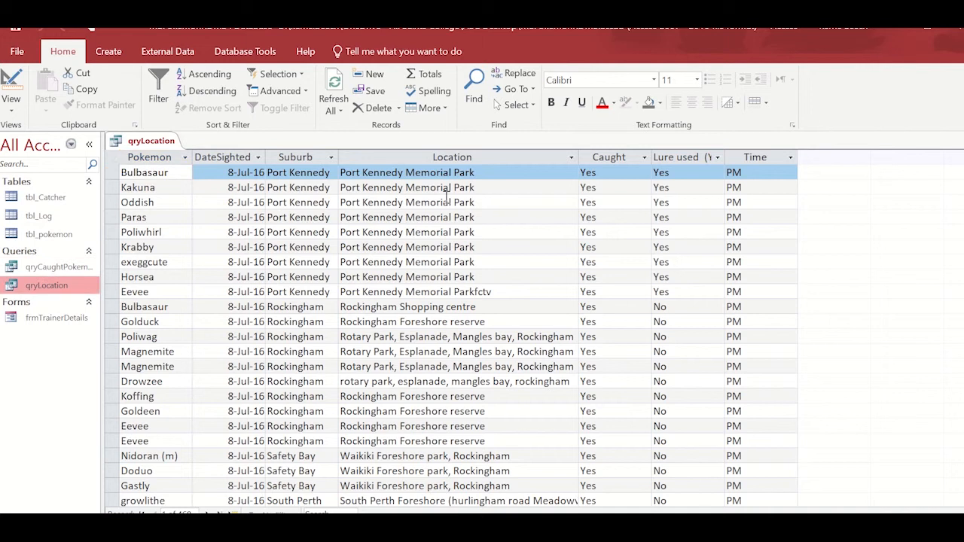
- Start a Report Wizard report from qryLocation with the fields Pokemon, DateSighted, Suburb, Location, Lure used (Yes/No) and Time
left_click(109, 53)
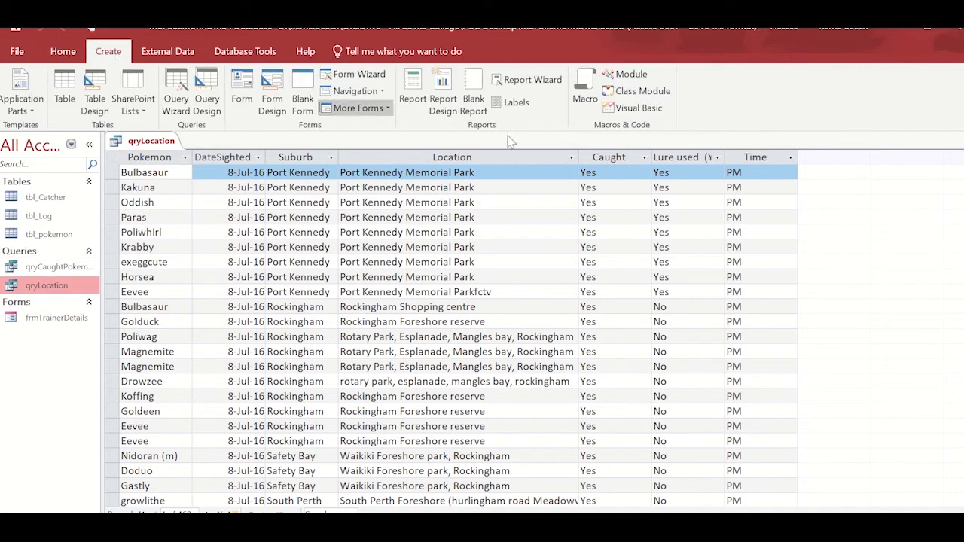
left_click(532, 79)
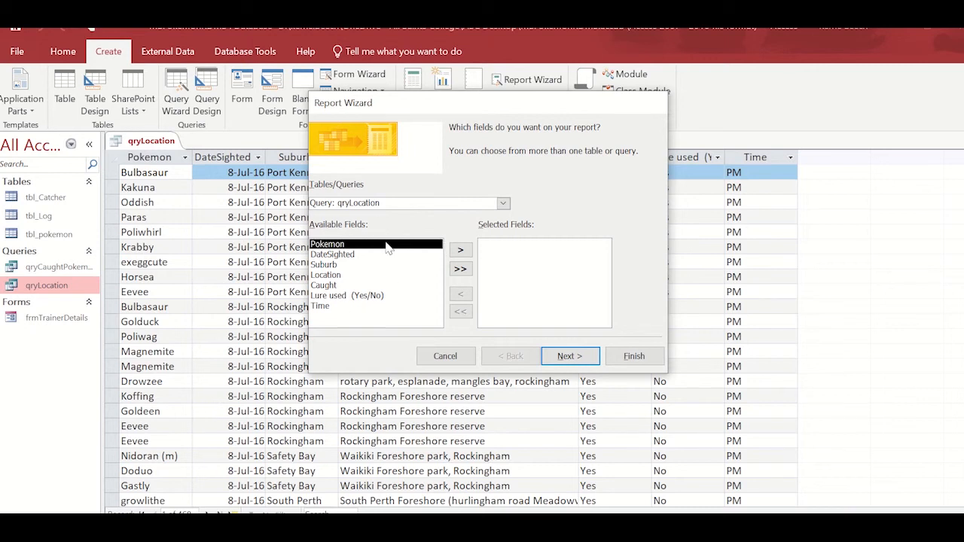
left_click(460, 251)
left_click(460, 251)
left_click(461, 251)
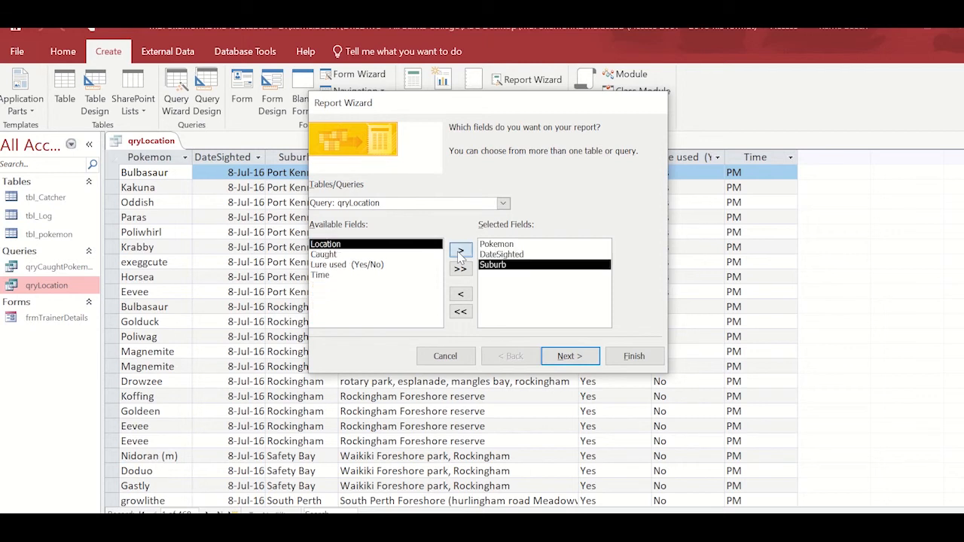
left_click(460, 251)
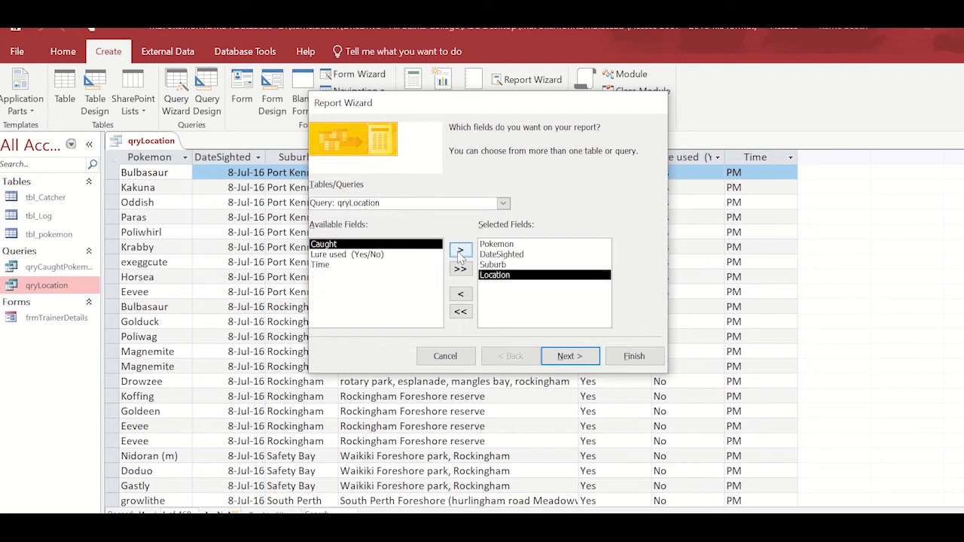
left_click(335, 256)
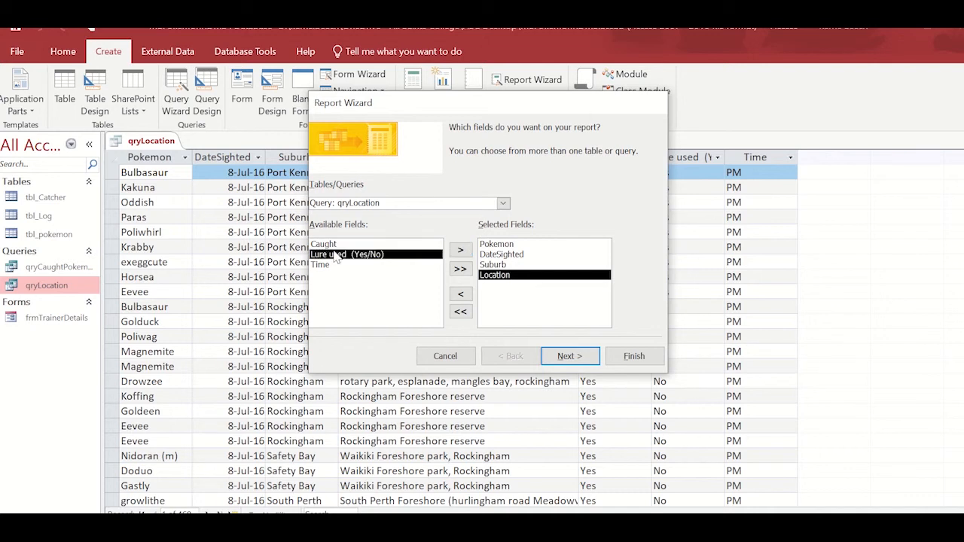
double_click(336, 256)
double_click(332, 257)
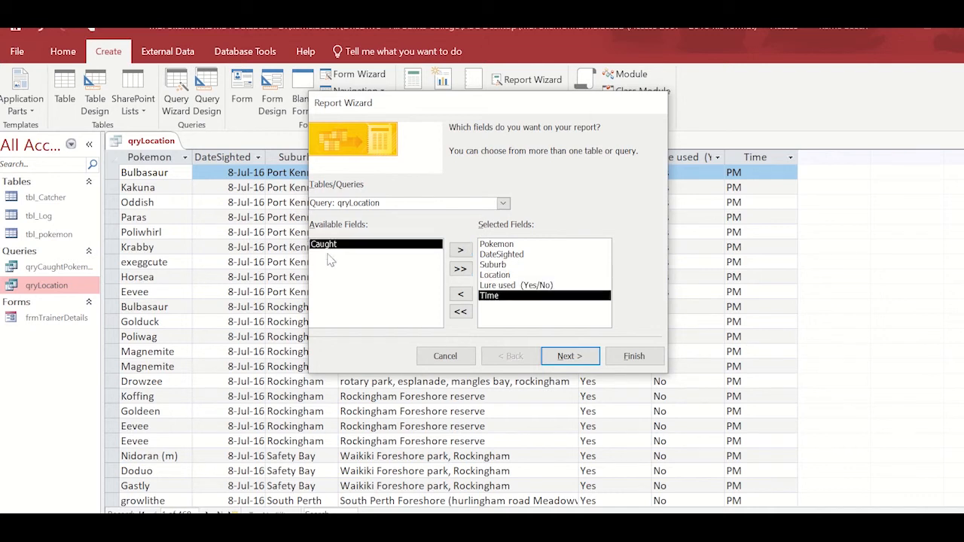
left_click(569, 358)
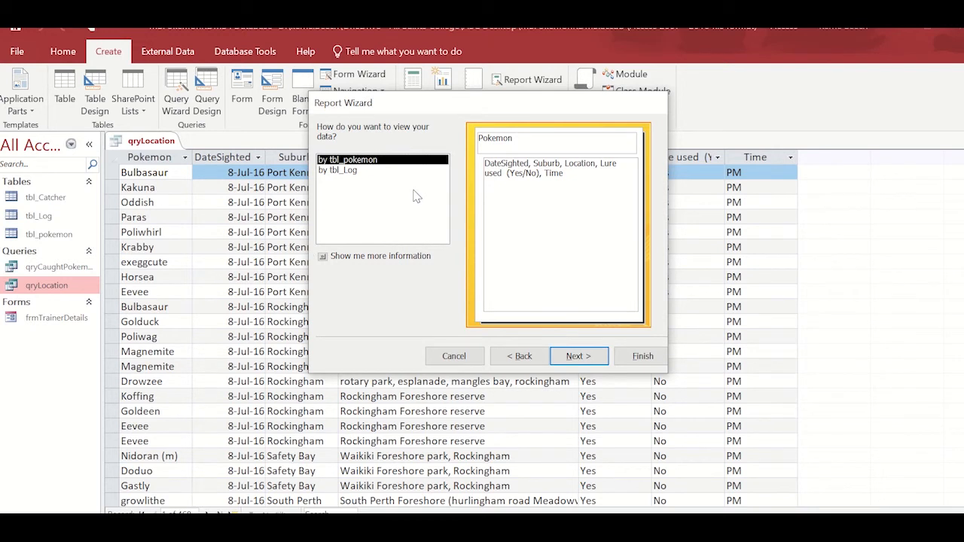
- Set the report to view its data by tbl_Log and add Suburb as the grouping level
left_click(356, 171)
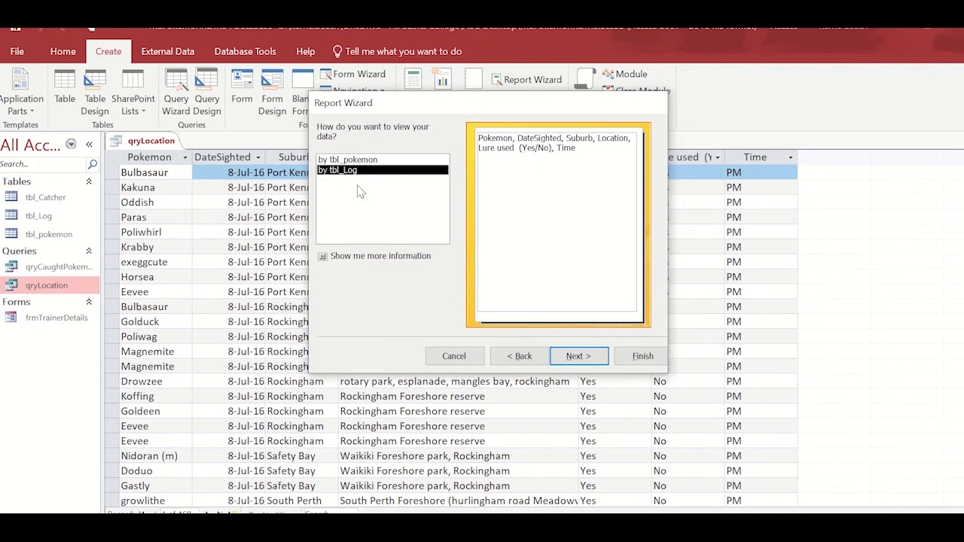
left_click(578, 357)
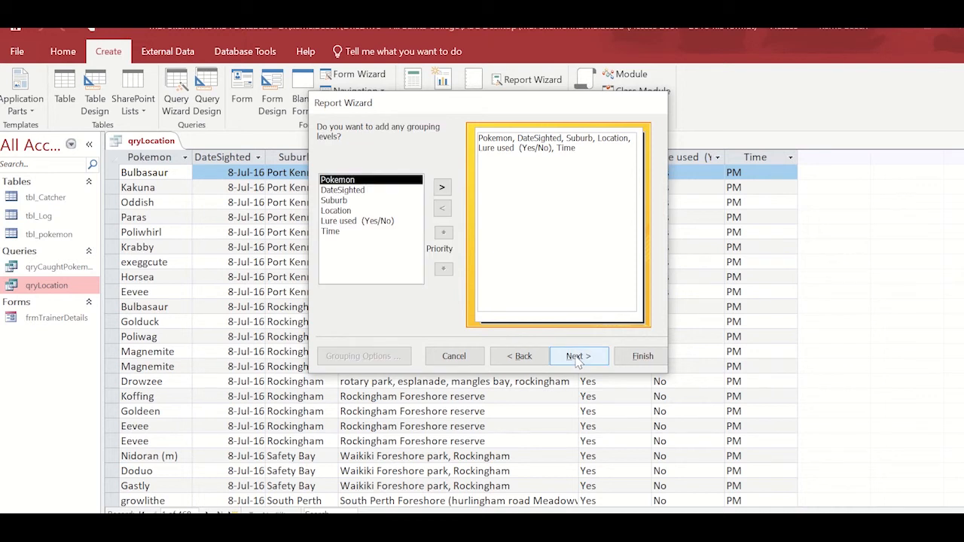
left_click(349, 202)
left_click(443, 188)
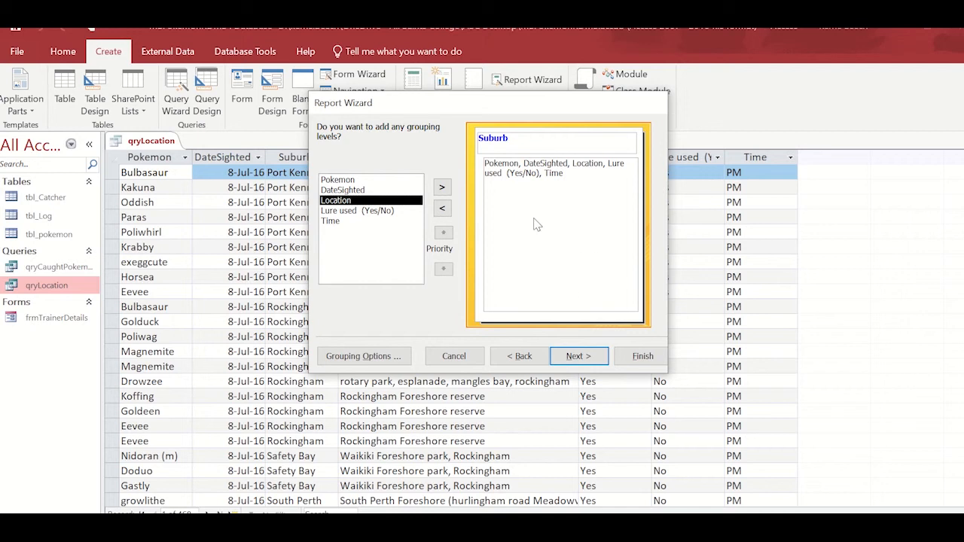
left_click(580, 360)
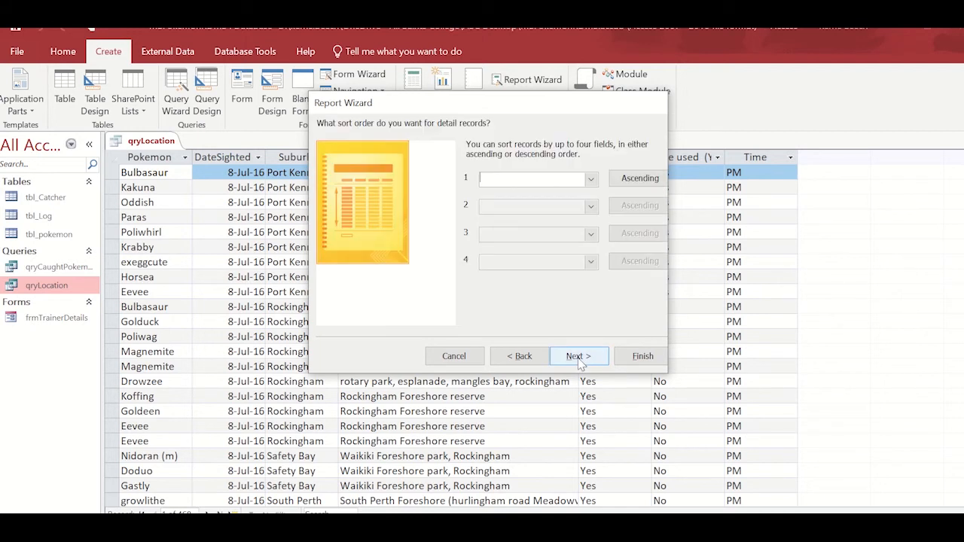
- Sort the detail records by Pokemon and by DateSighted, both ascending
left_click(591, 179)
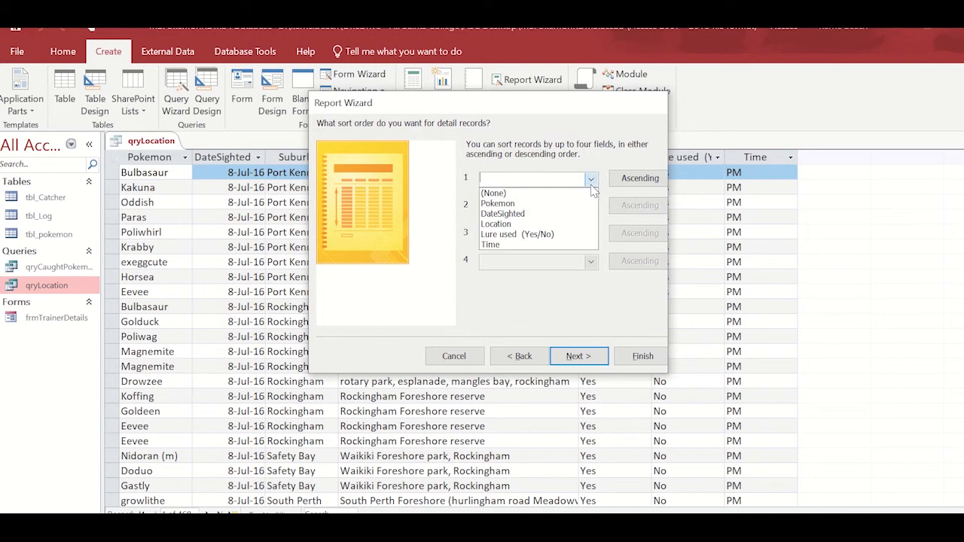
left_click(534, 202)
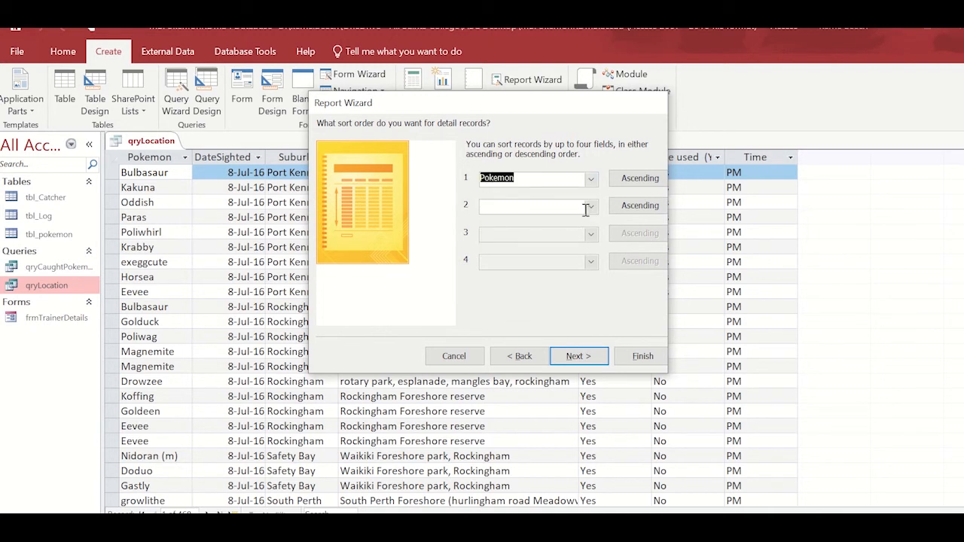
left_click(590, 206)
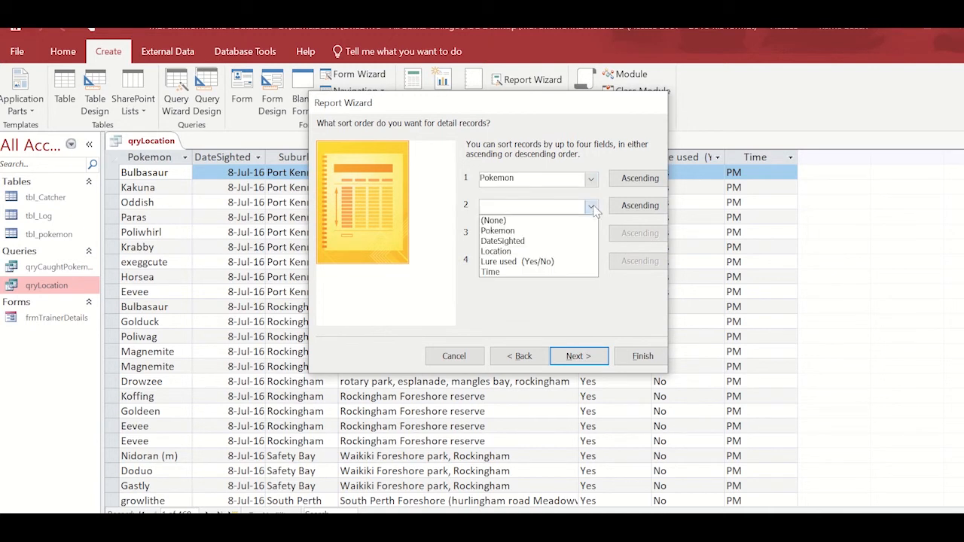
left_click(524, 241)
left_click(589, 359)
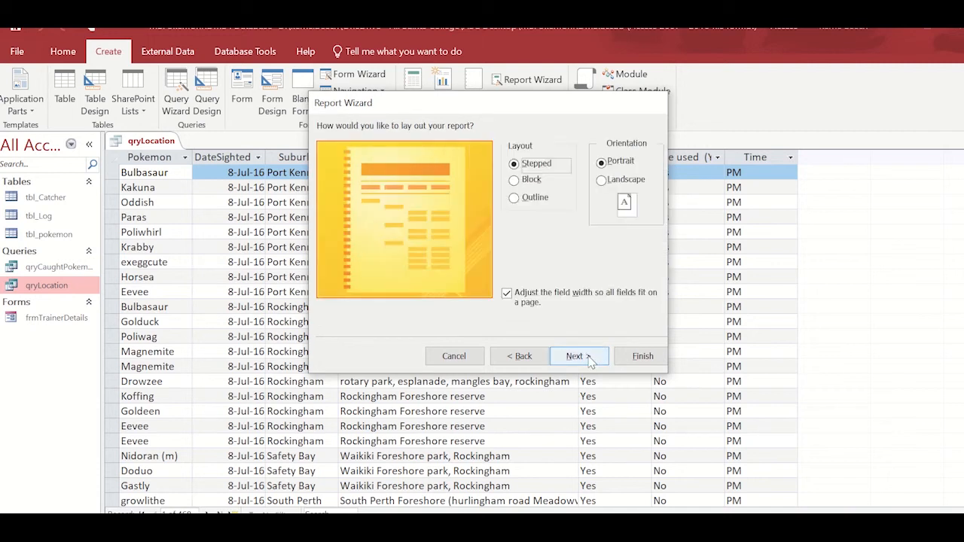
- Lay out the report with the Outline layout in Landscape orientation
left_click(529, 183)
left_click(524, 197)
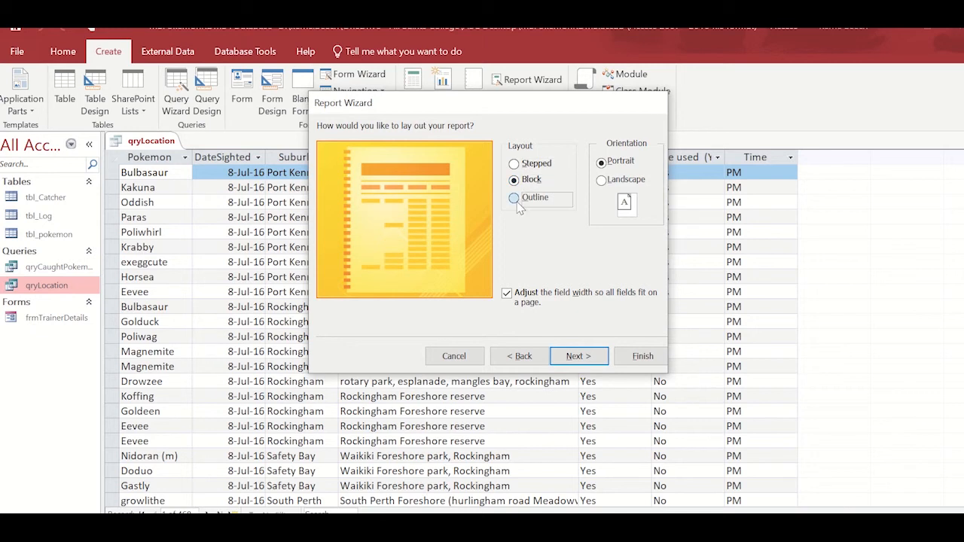
left_click(532, 167)
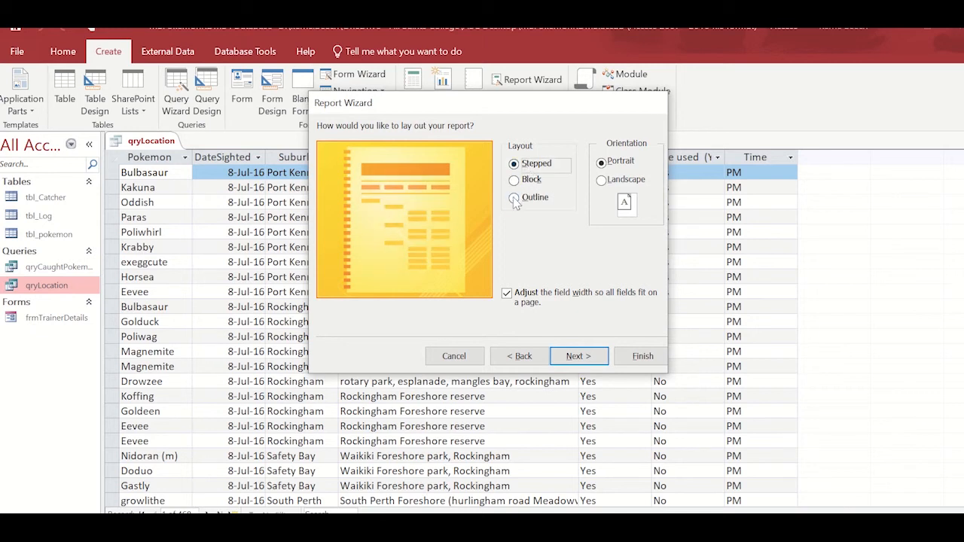
left_click(516, 199)
left_click(624, 181)
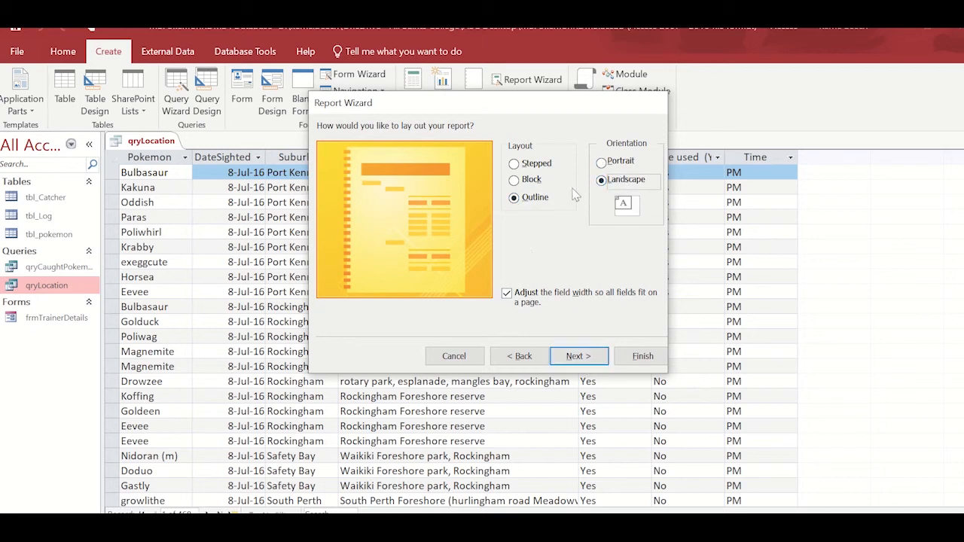
left_click(576, 357)
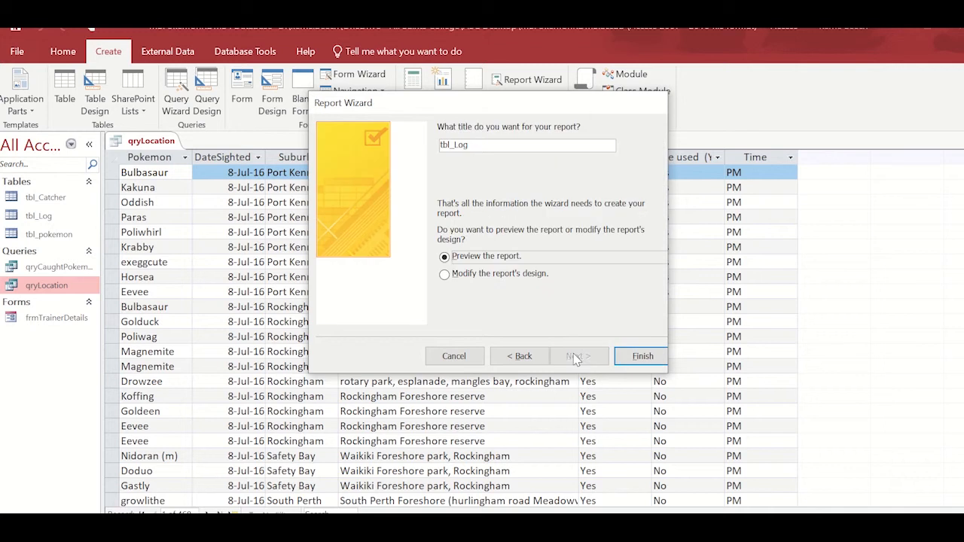
- Title the report rptCaughtPokemonByLocation and finish the wizard with the option to modify the report's design
double_click(463, 144)
left_click(467, 143)
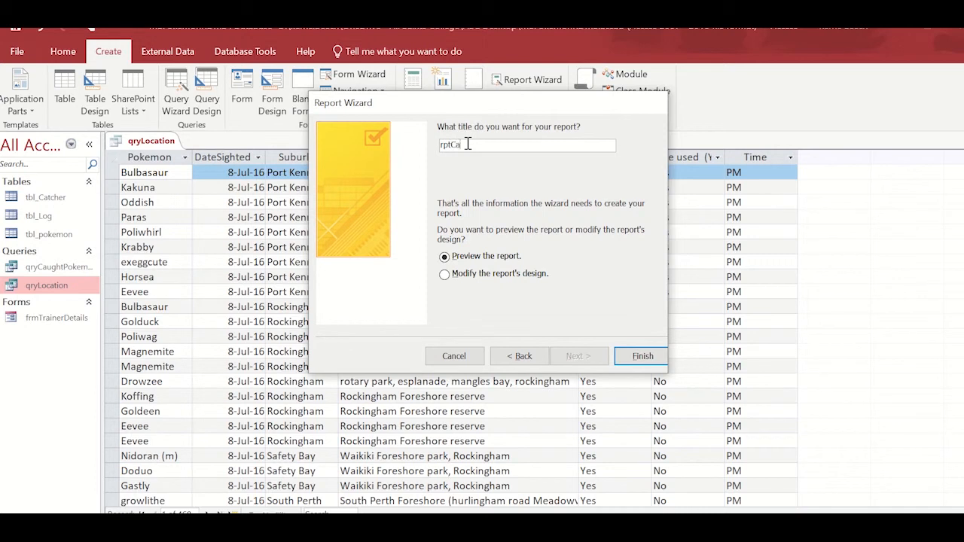
left_click(499, 281)
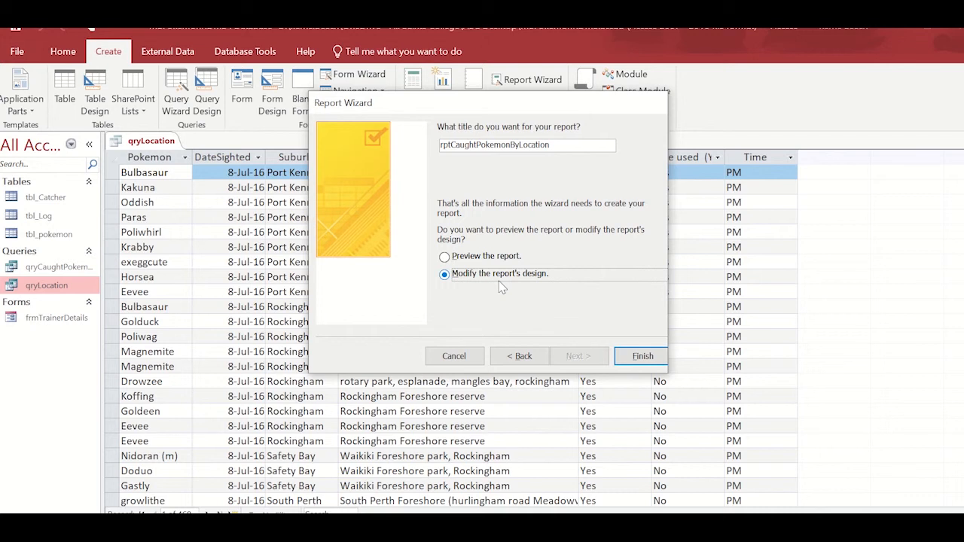
left_click(644, 358)
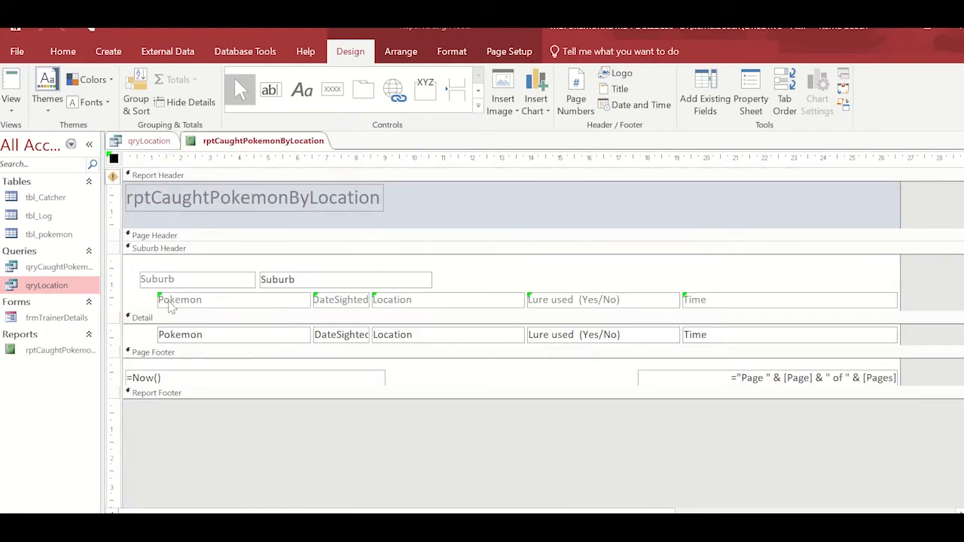
- Preview the wizard-made report in Report View and return to Design View
left_click(11, 84)
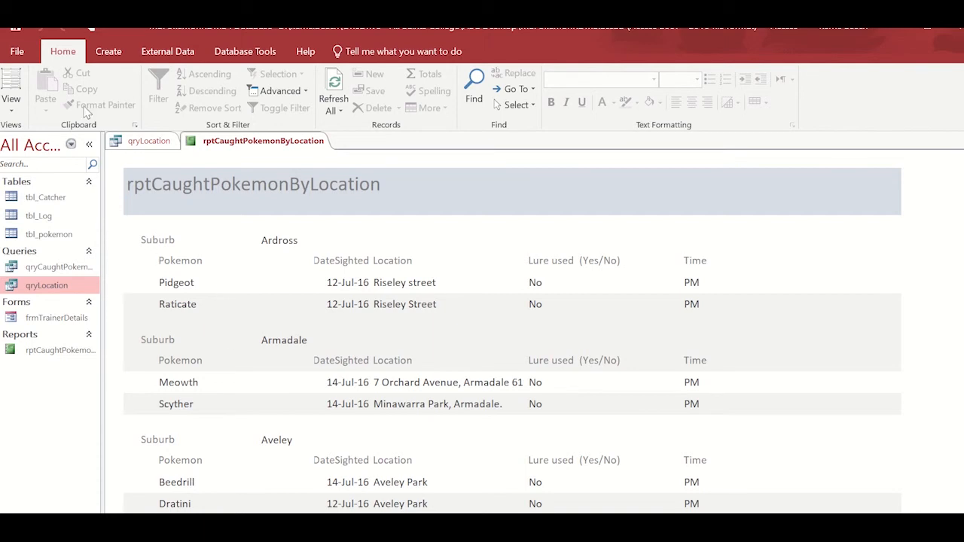
left_click(11, 105)
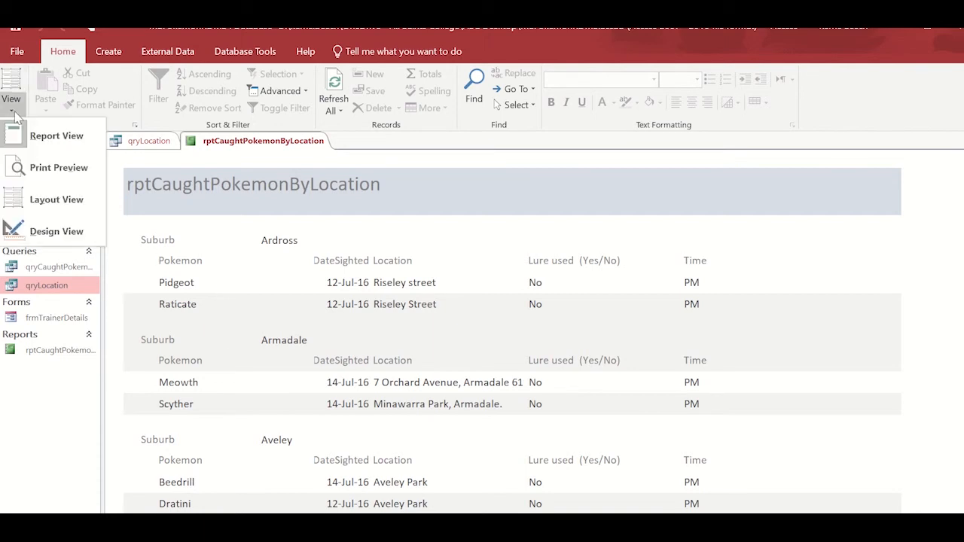
left_click(34, 228)
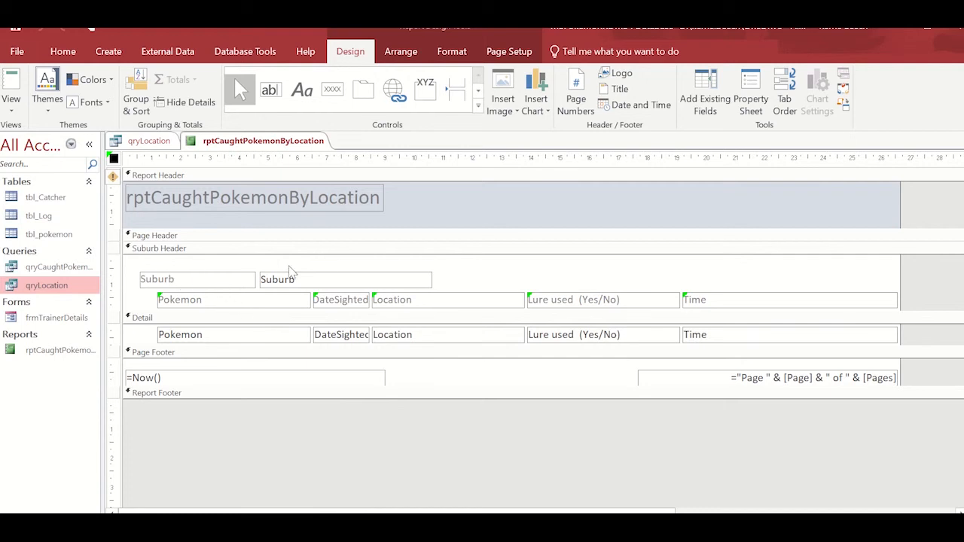
- Delete the Suburb label from the Suburb Header and move the Suburb field into its place
left_click(198, 279)
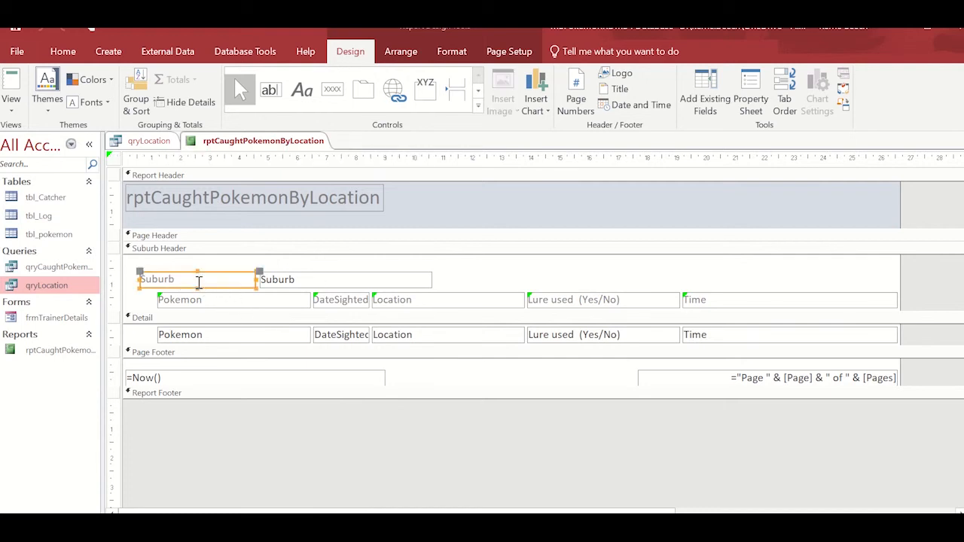
key("Delete")
left_click_drag(295, 280, 172, 271)
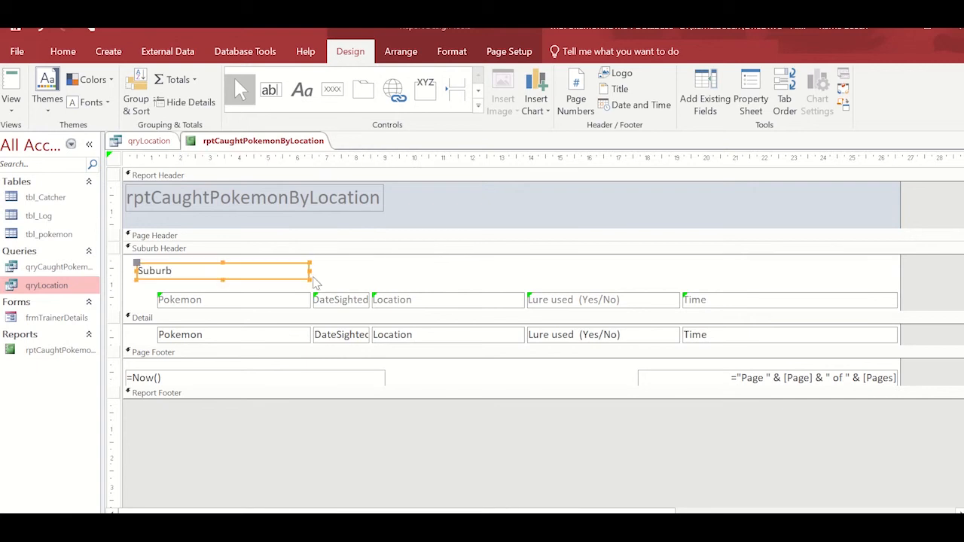
- Enlarge the Page Header and move the Pokemon, DateSighted, Location, Lure used (Yes/No) and Time labels into it from the Suburb Header
left_click(215, 300)
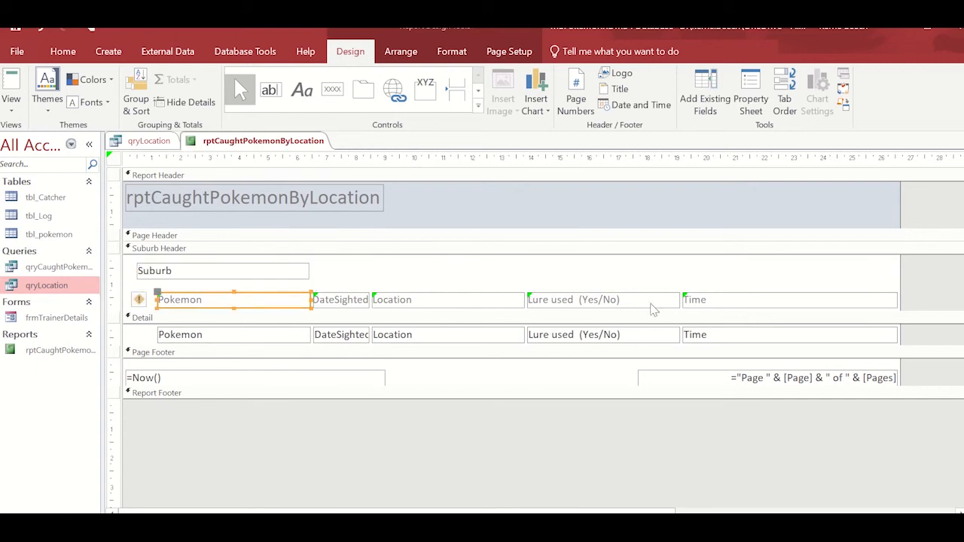
left_click(731, 303, "shift")
left_click(564, 303, "shift")
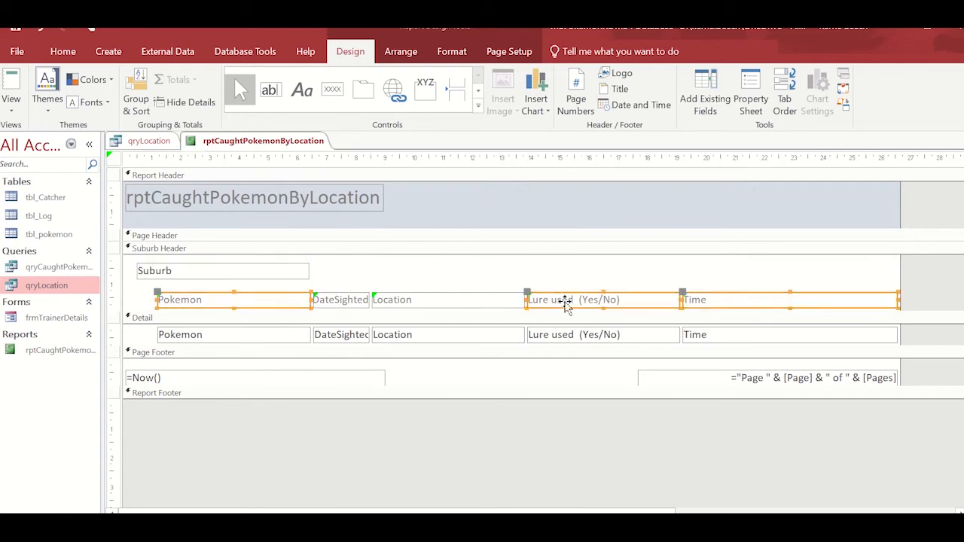
left_click(462, 303, "shift")
left_click(351, 301, "shift")
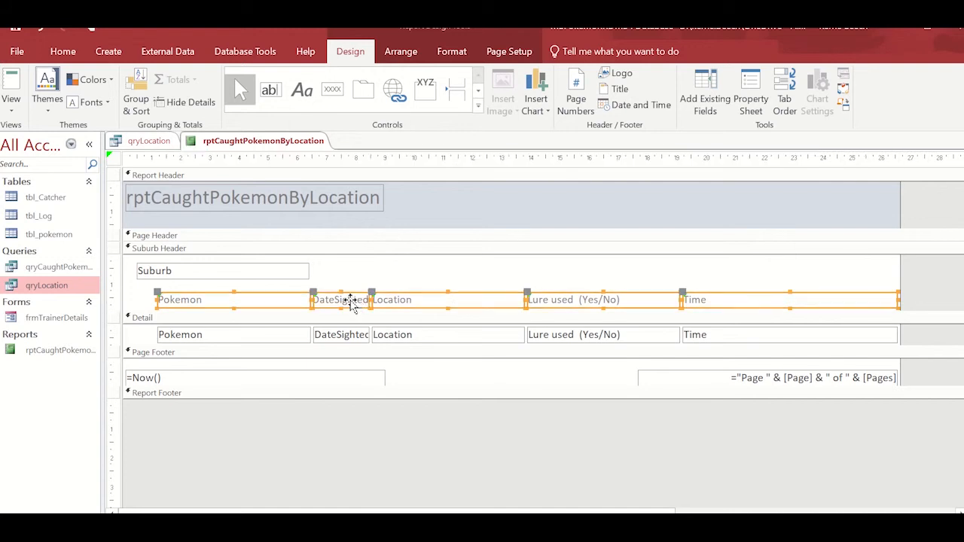
key("Delete")
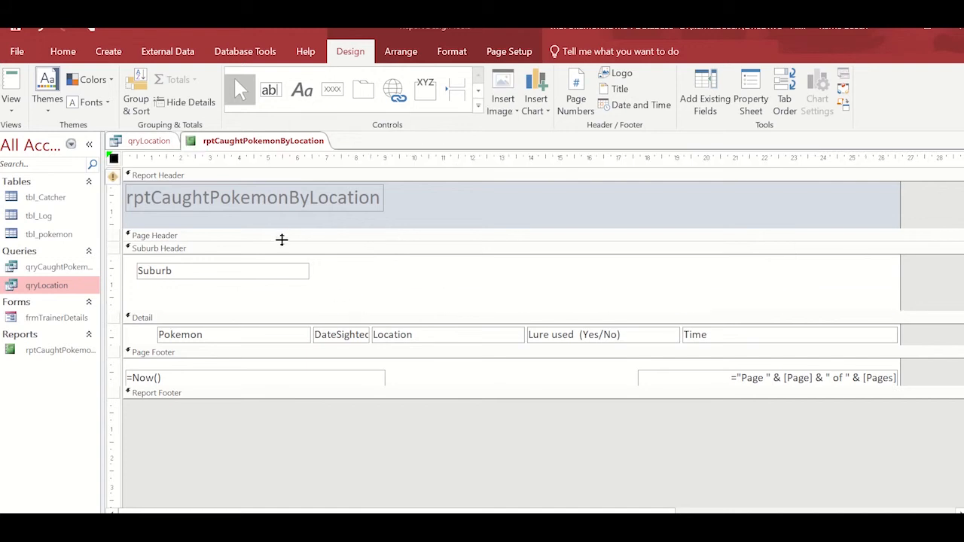
left_click_drag(282, 239, 277, 276)
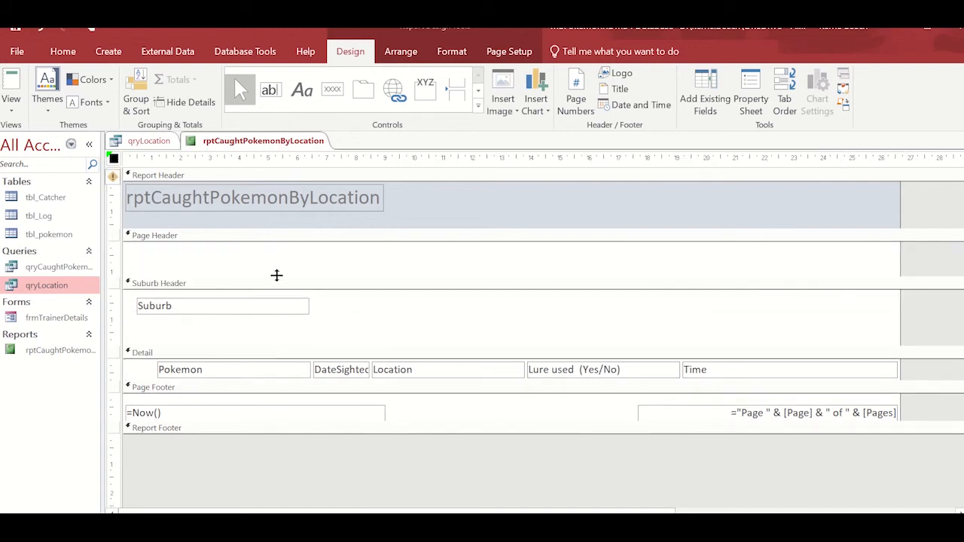
left_click(191, 273)
key("ctrl+v")
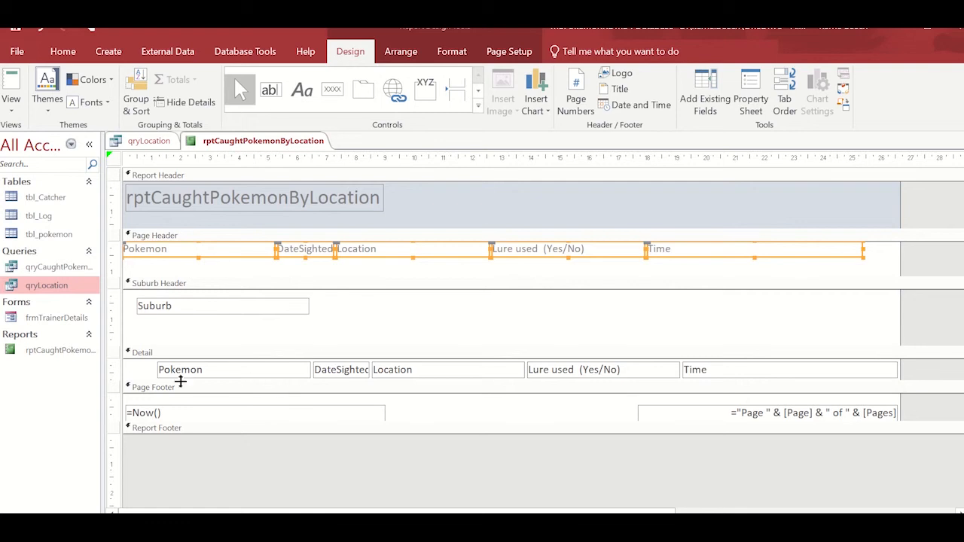
- Align the row of Detail fields beneath the Page Header labels and reduce the Suburb Header's height
left_click_drag(133, 360, 701, 376)
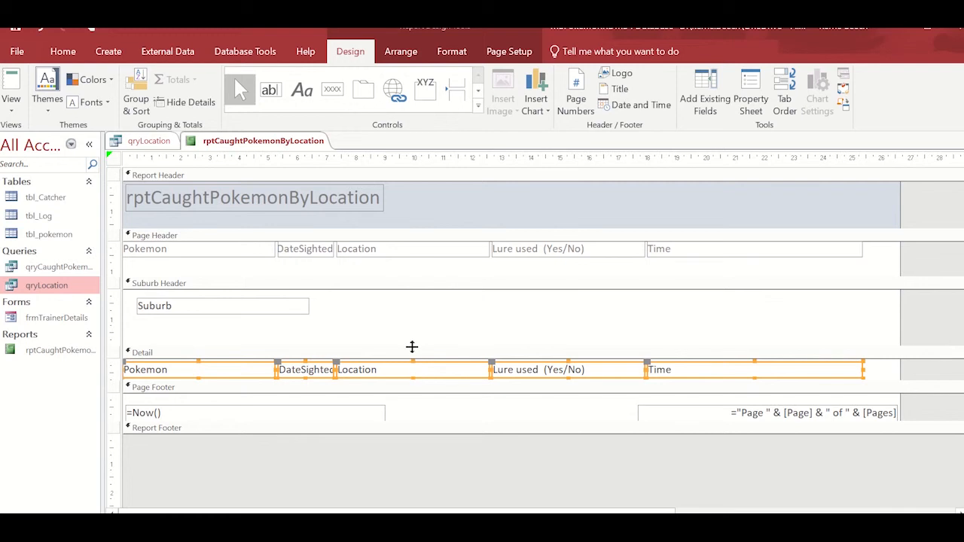
left_click_drag(412, 347, 408, 321)
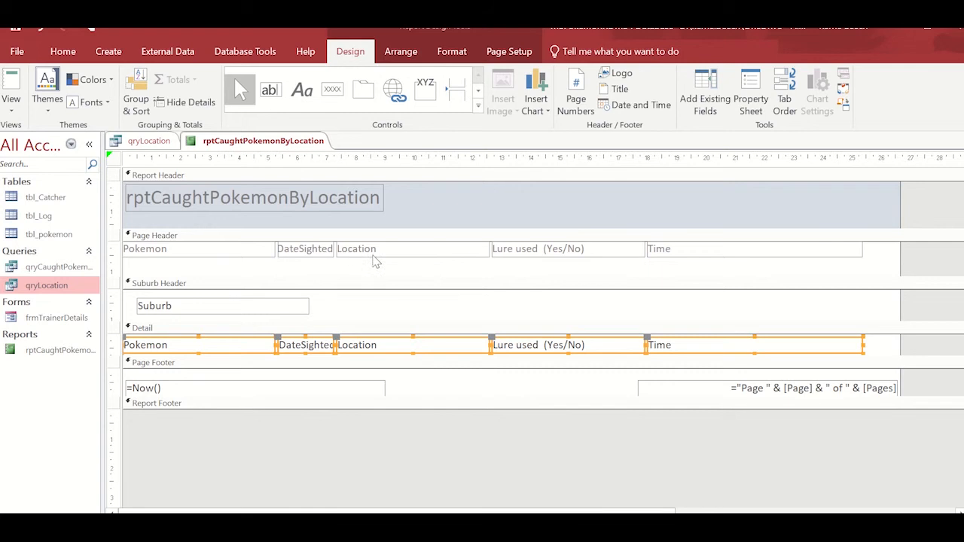
- Shorten the Time label and its Detail field so both start at about the 20.5 cm ruler mark
left_click(527, 251)
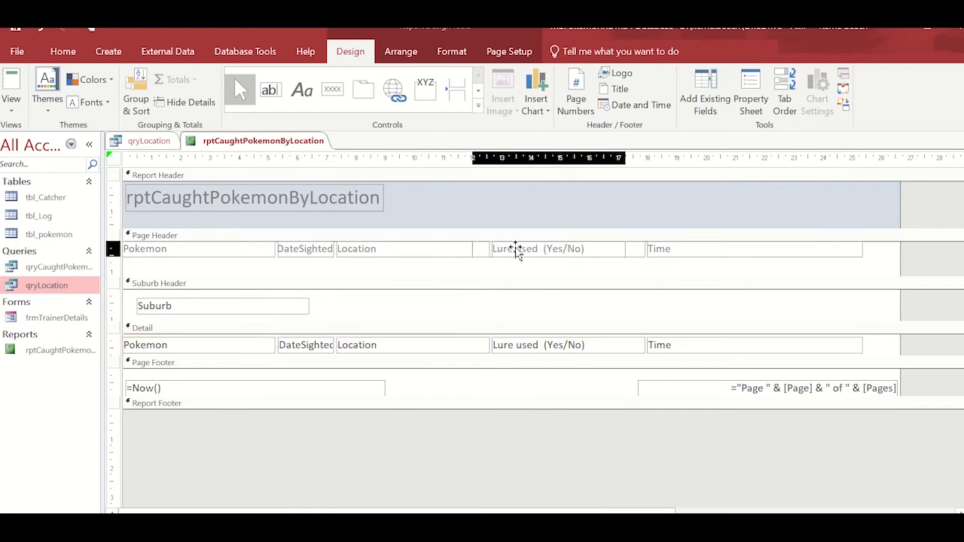
left_click(531, 250)
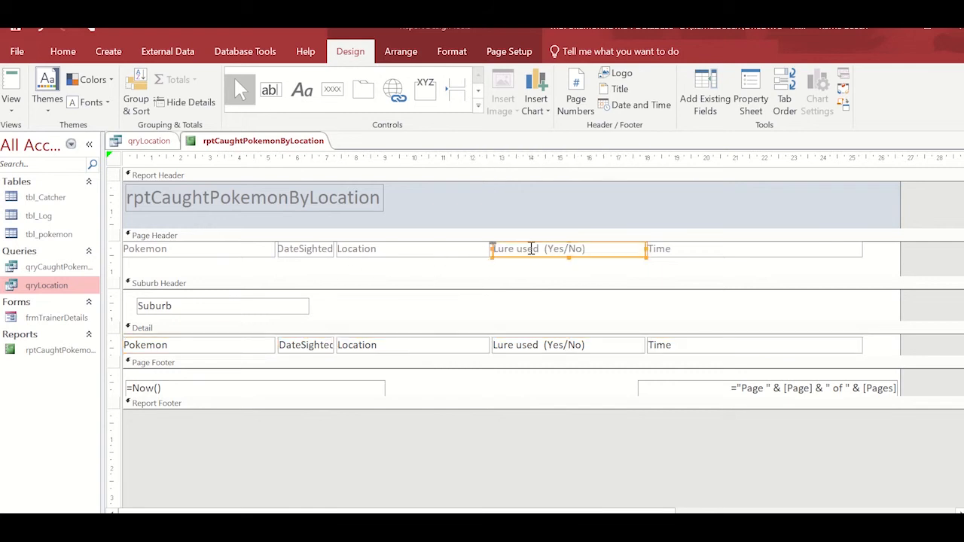
left_click(694, 250)
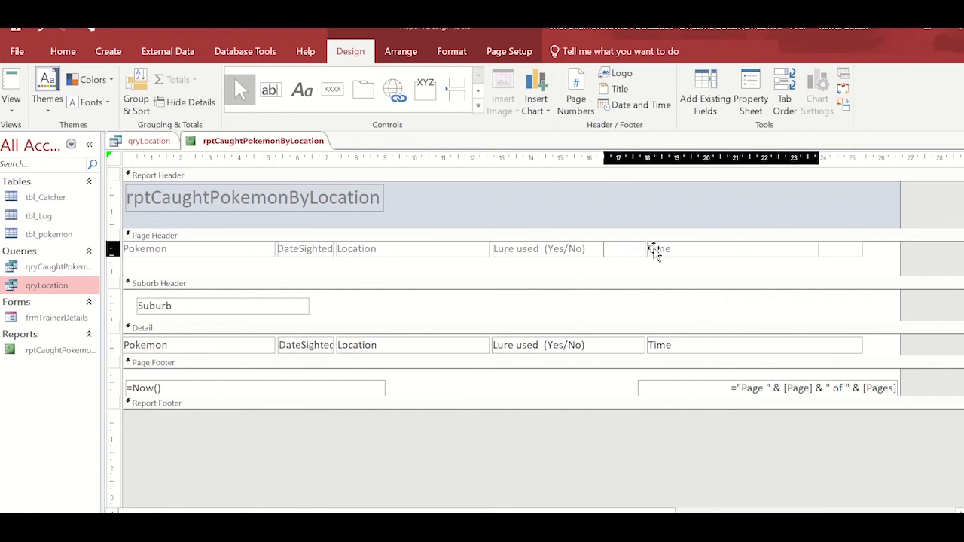
left_click_drag(645, 249, 718, 250)
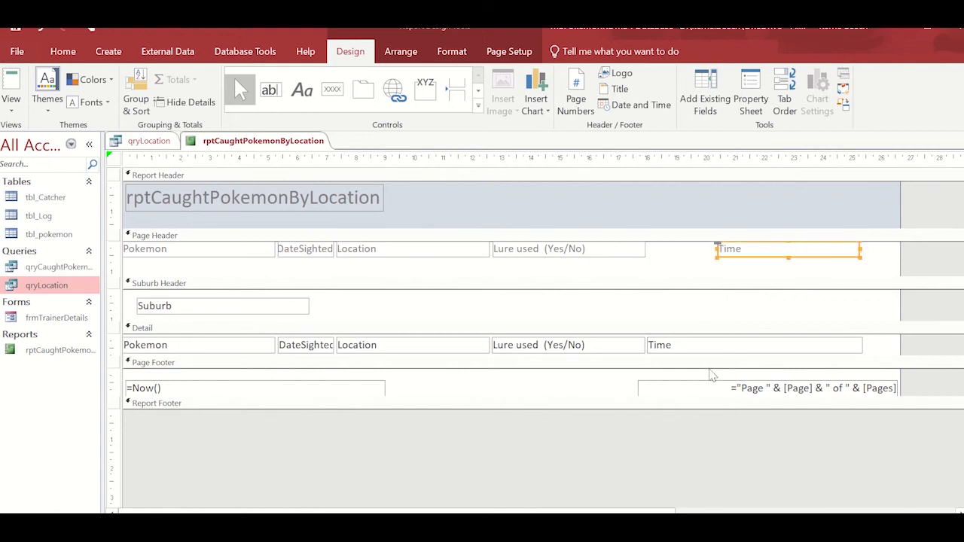
left_click_drag(699, 347, 720, 345)
- Narrow the Lure used (Yes/No) label and its Detail field and place both just before Time
left_click(564, 345)
left_click_drag(491, 345, 645, 338)
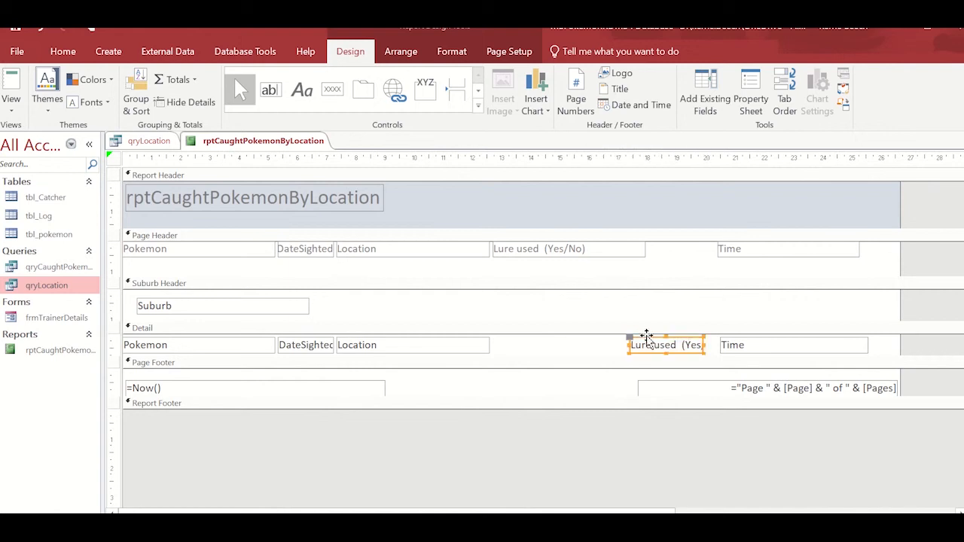
left_click_drag(600, 249, 667, 248)
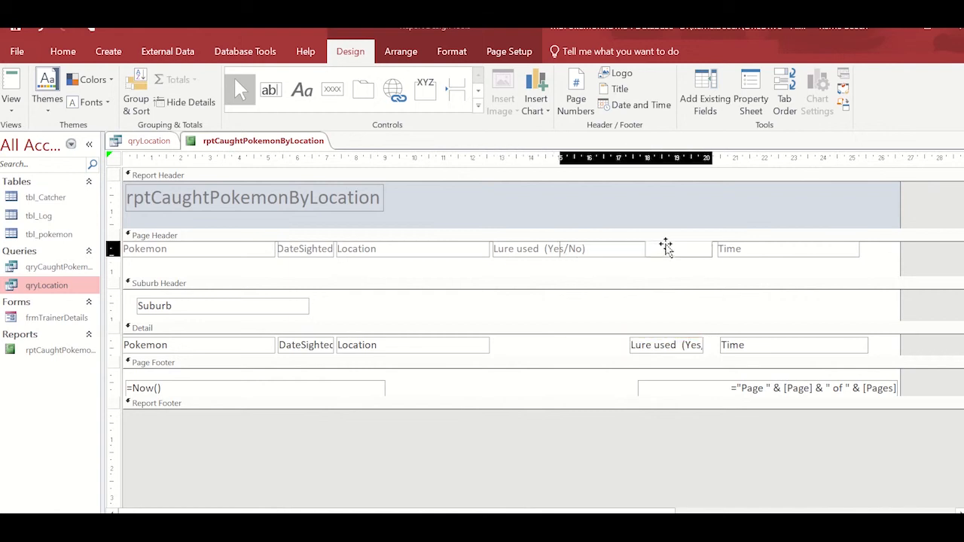
left_click_drag(560, 249, 616, 253)
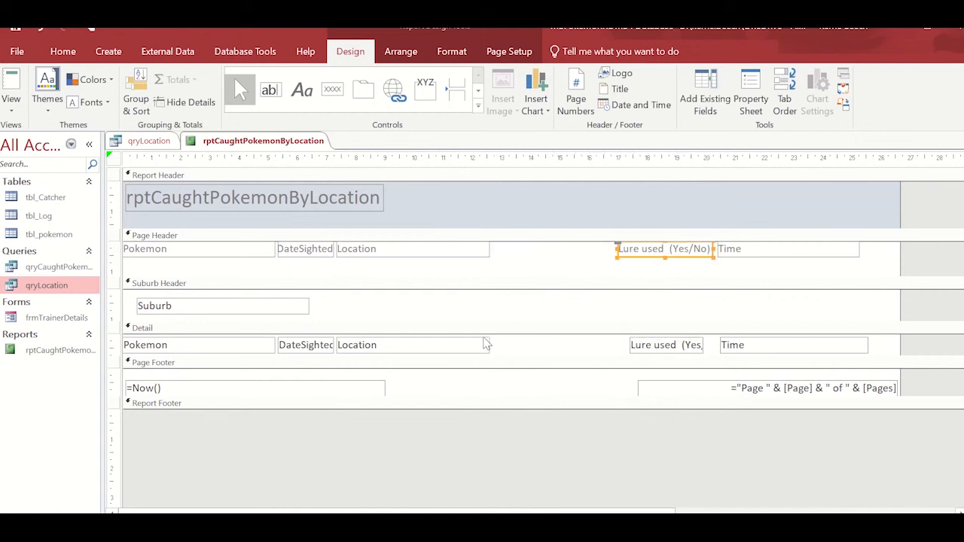
- Shift the Location label and its Detail field right to about 8.3 cm and widen both to about 7.5 cm
left_click(409, 351)
left_click_drag(409, 351, 437, 351)
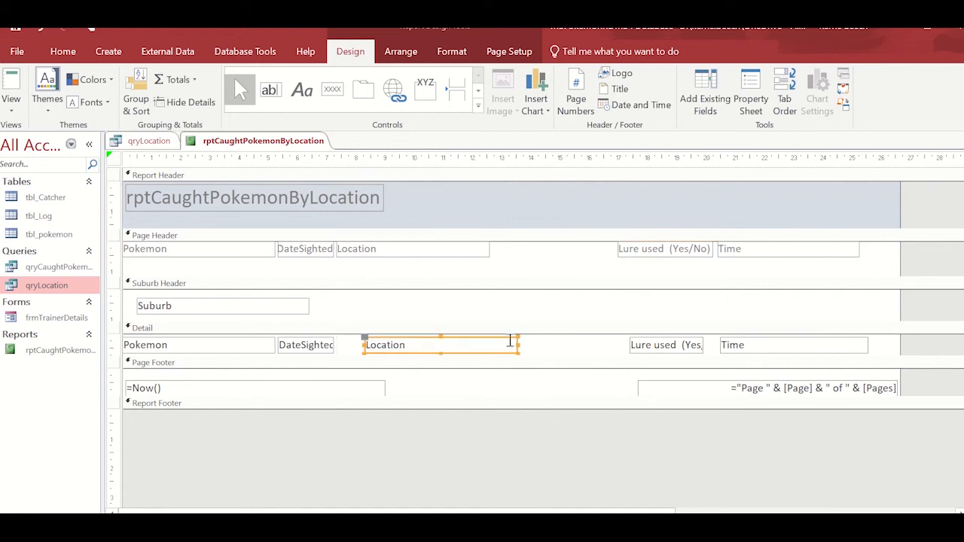
left_click_drag(518, 344, 583, 347)
left_click(409, 249)
left_click_drag(409, 249, 435, 250)
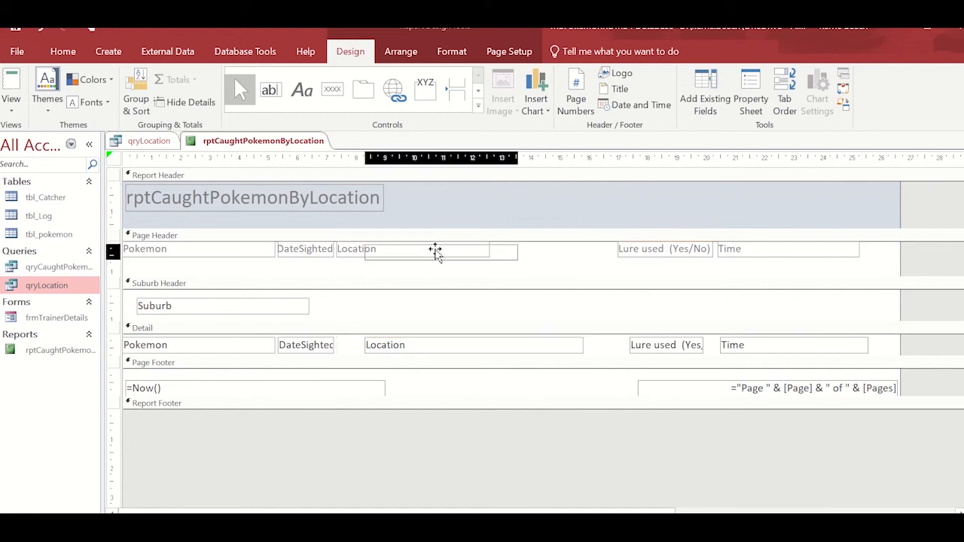
left_click_drag(522, 264, 584, 260)
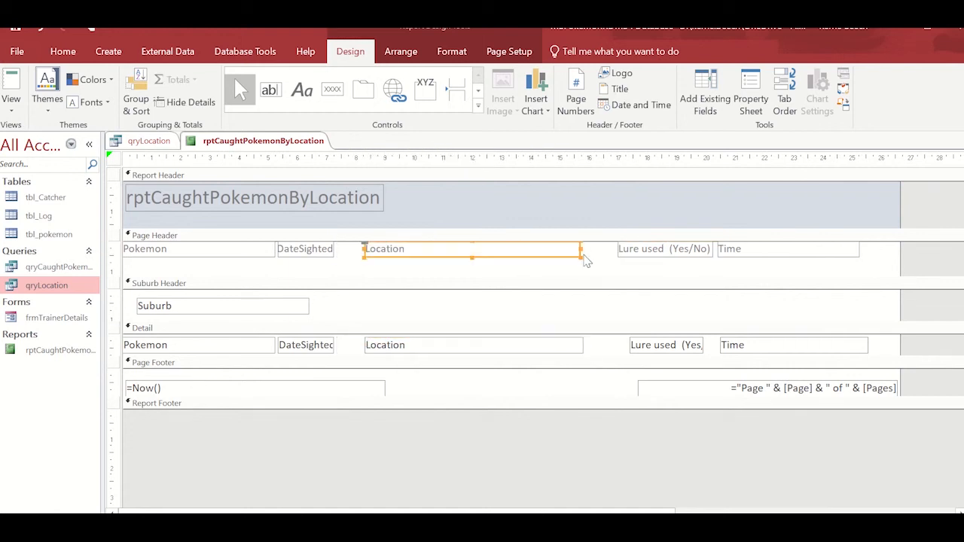
- Check the rearranged columns and suburb groups in Report View and return to Design View
left_click(11, 83)
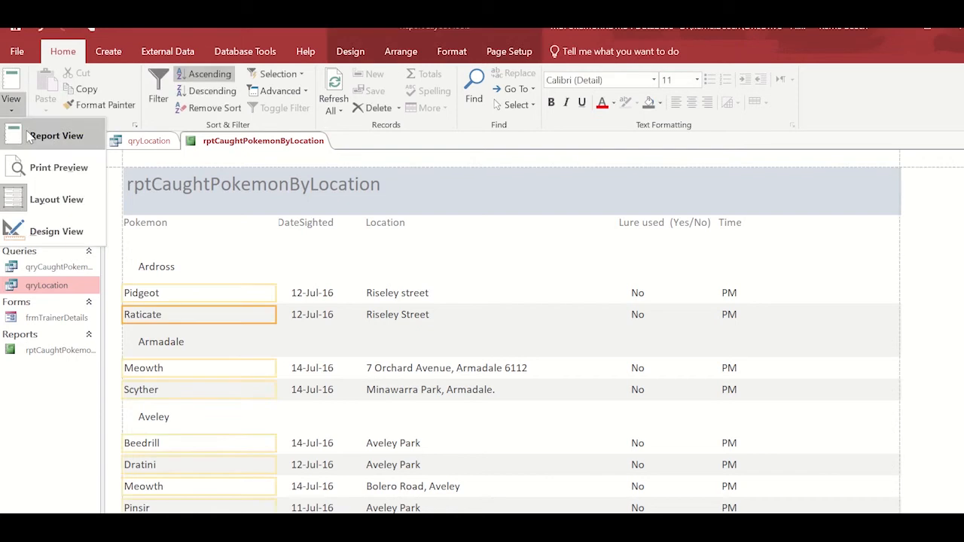
left_click(28, 134)
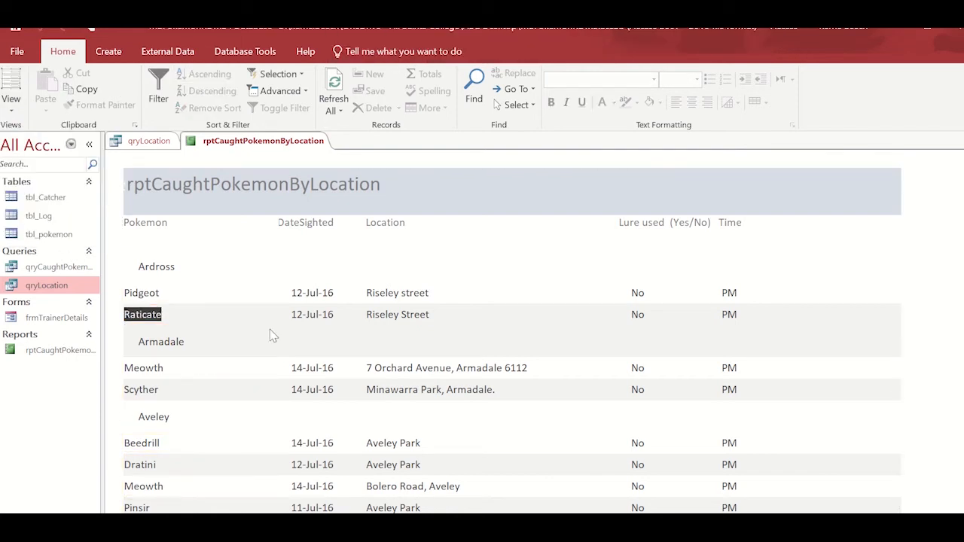
left_click(11, 109)
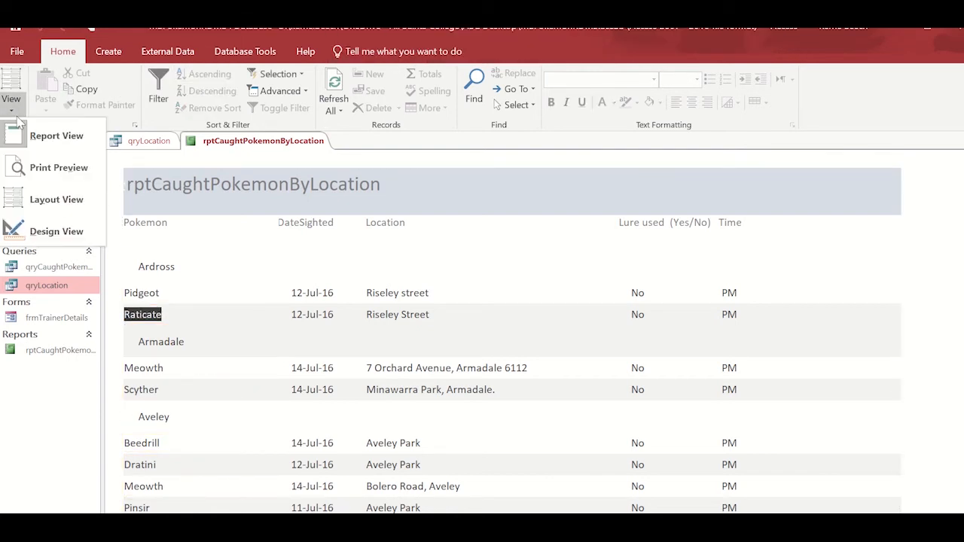
left_click(22, 229)
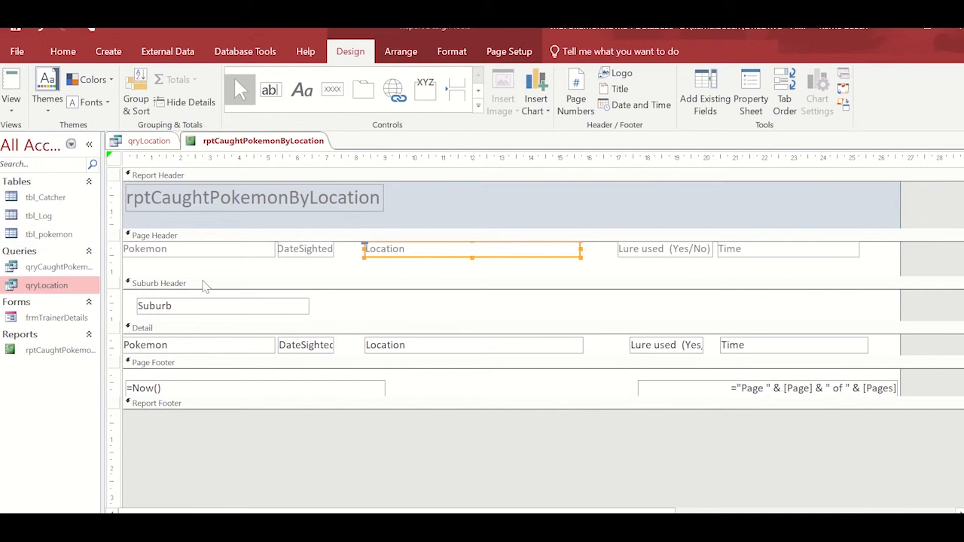
left_click(11, 86)
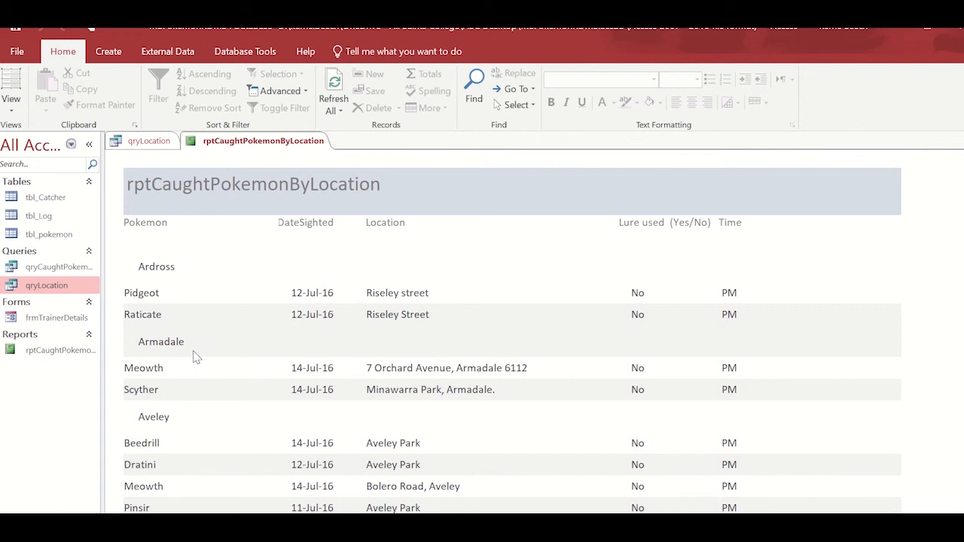
left_click(11, 113)
left_click(36, 229)
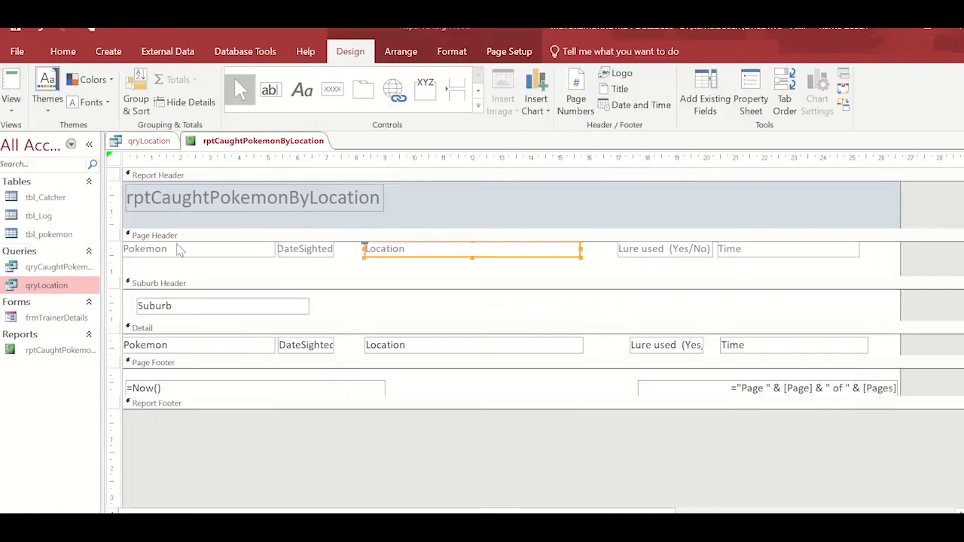
- Open the Suburb Header section's properties and show its format settings
left_click(114, 286)
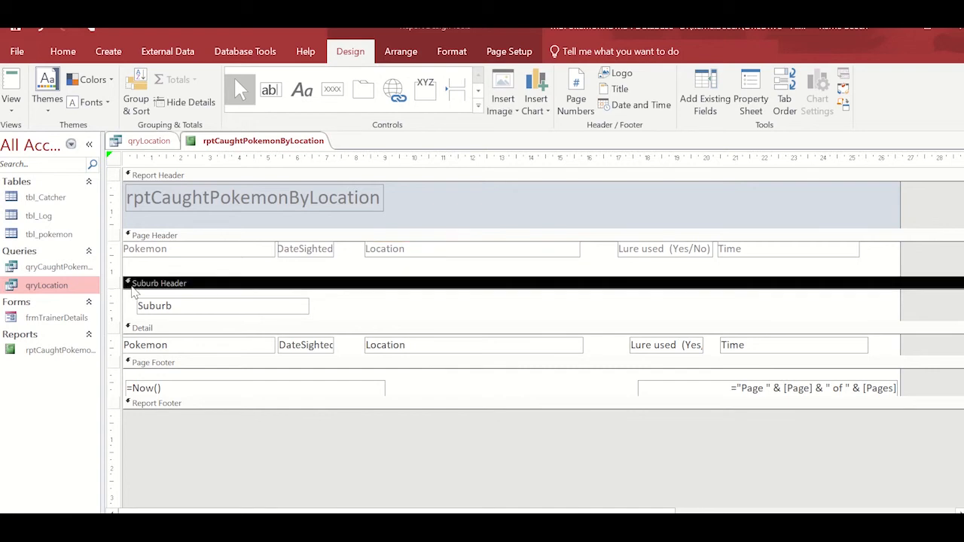
right_click(134, 287)
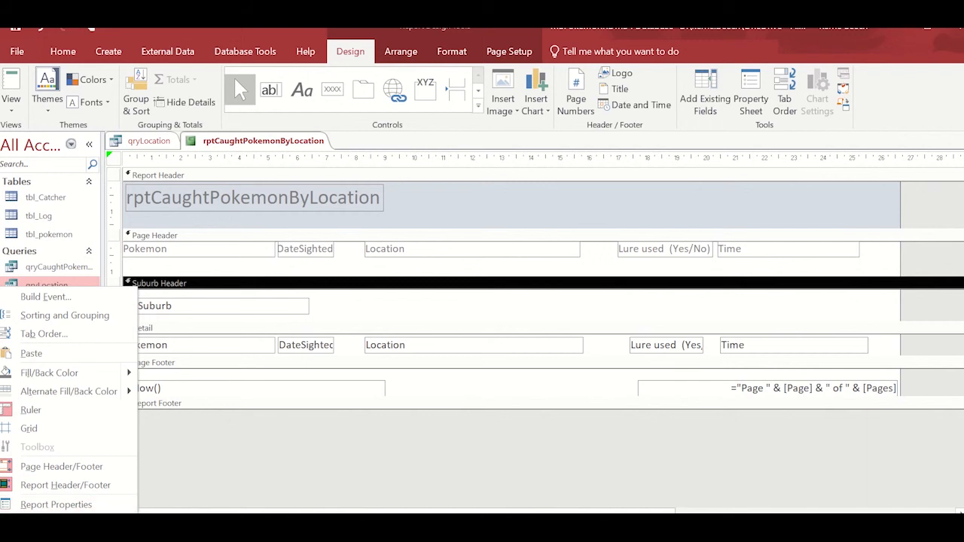
left_click(47, 523)
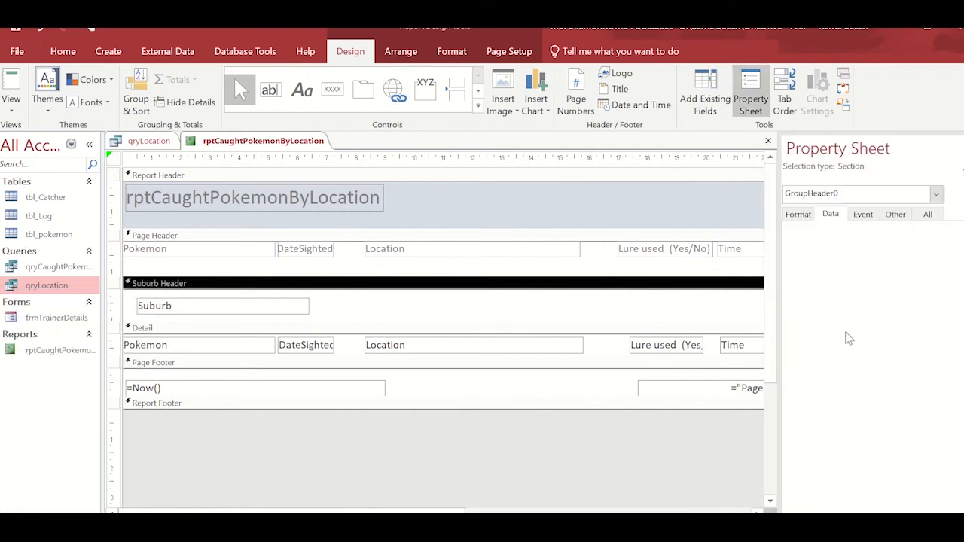
left_click(798, 214)
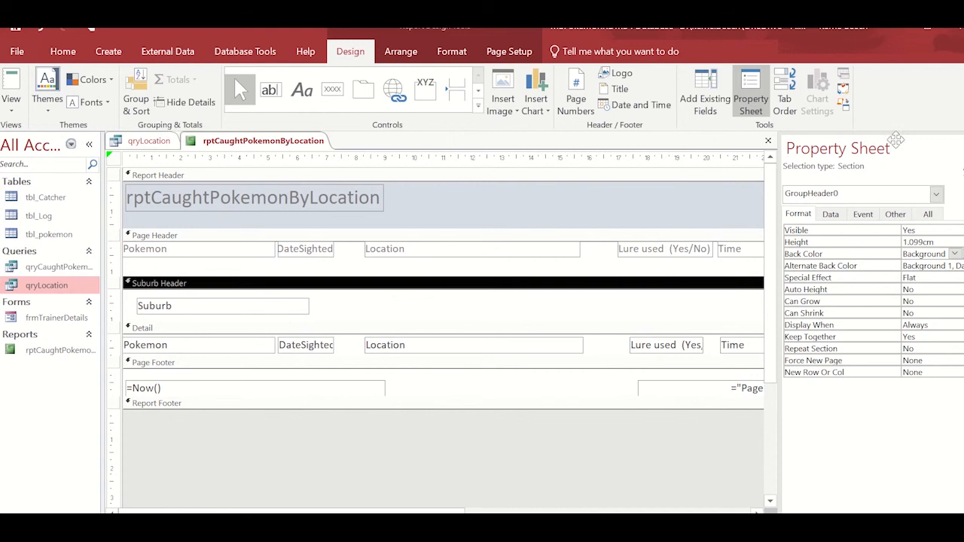
- Resize the database window and widen the Property Sheet to show the full property values
left_click(929, 30)
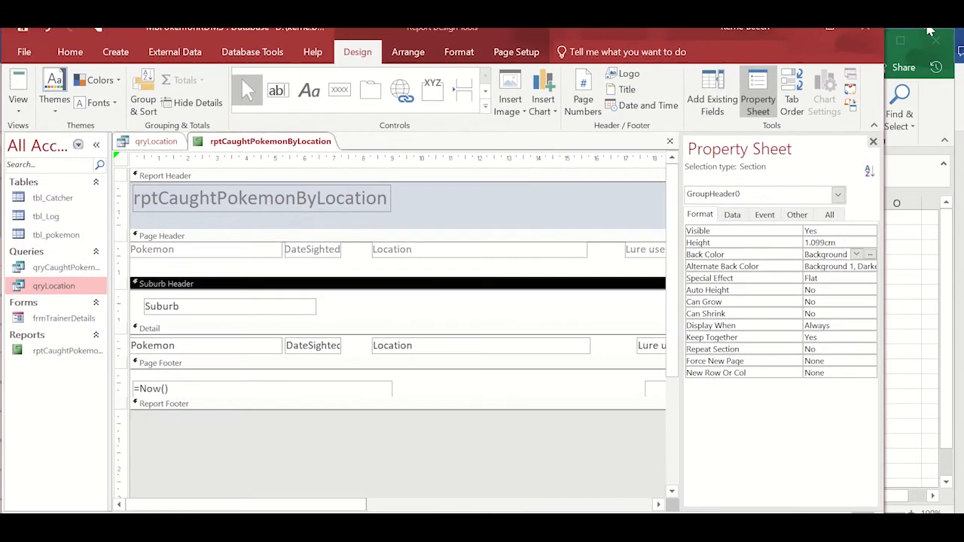
left_click_drag(884, 299, 941, 300)
left_click_drag(732, 325, 674, 326)
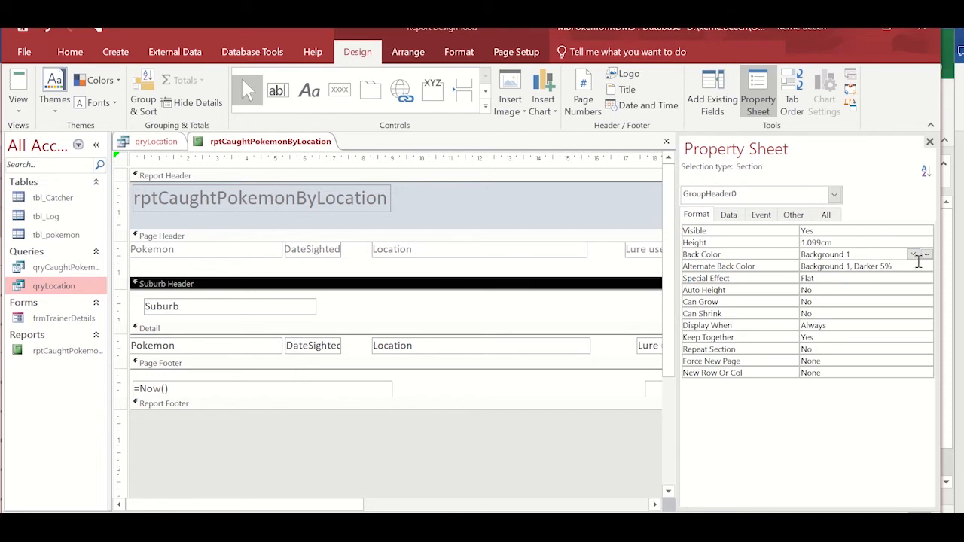
- Set the Suburb Header section's back color to Accent 1, Lighter 40%
left_click(913, 254)
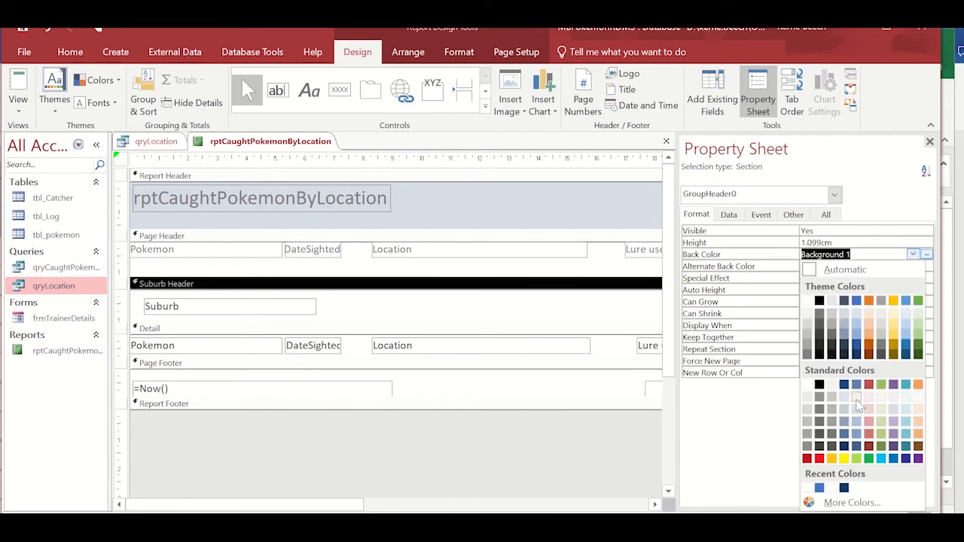
left_click(859, 337)
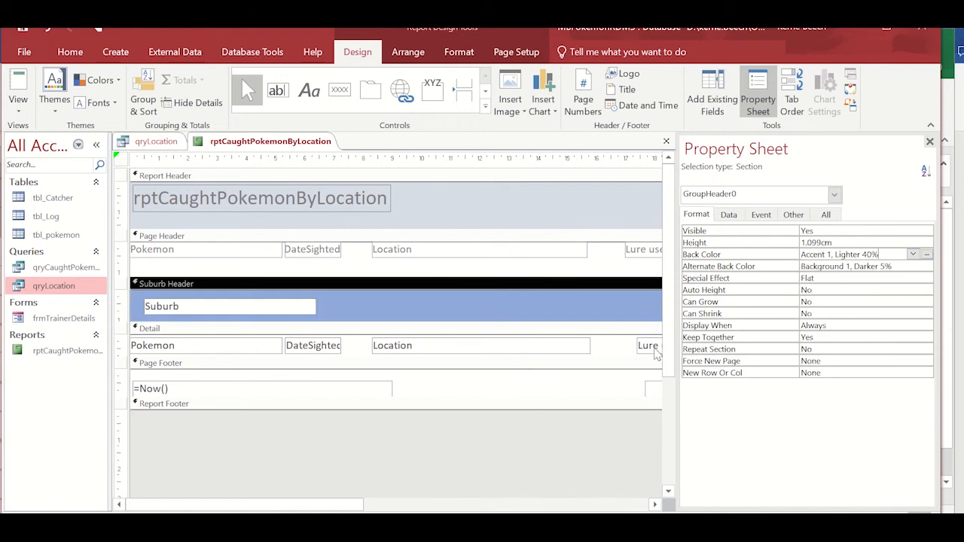
left_click(735, 268)
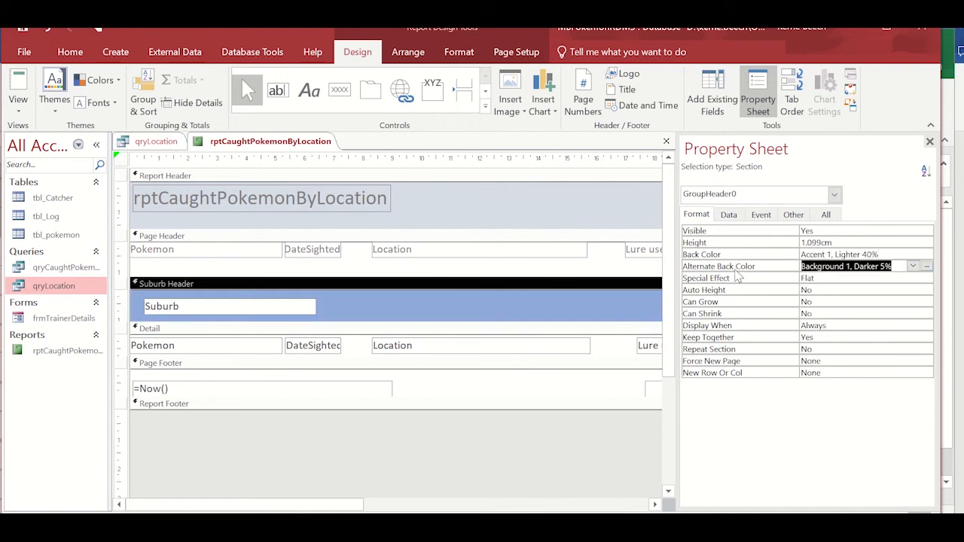
- Check the suburb heading bands in Report View and return to Design View
left_click(18, 88)
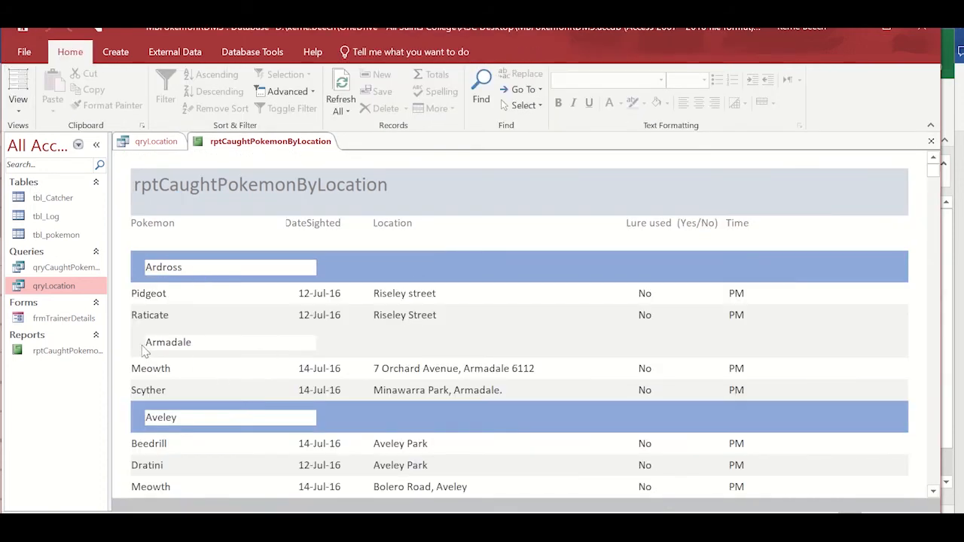
left_click(12, 113)
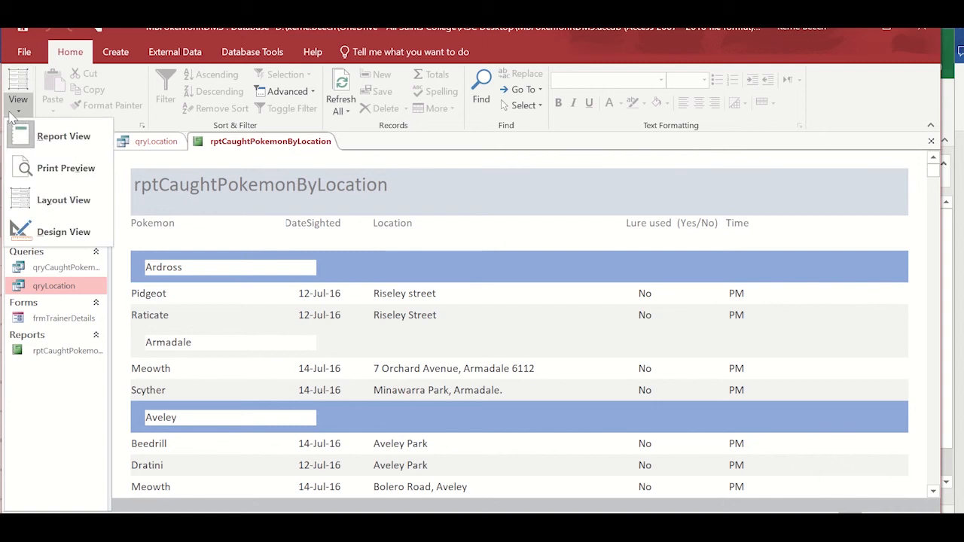
left_click(13, 111)
left_click(15, 109)
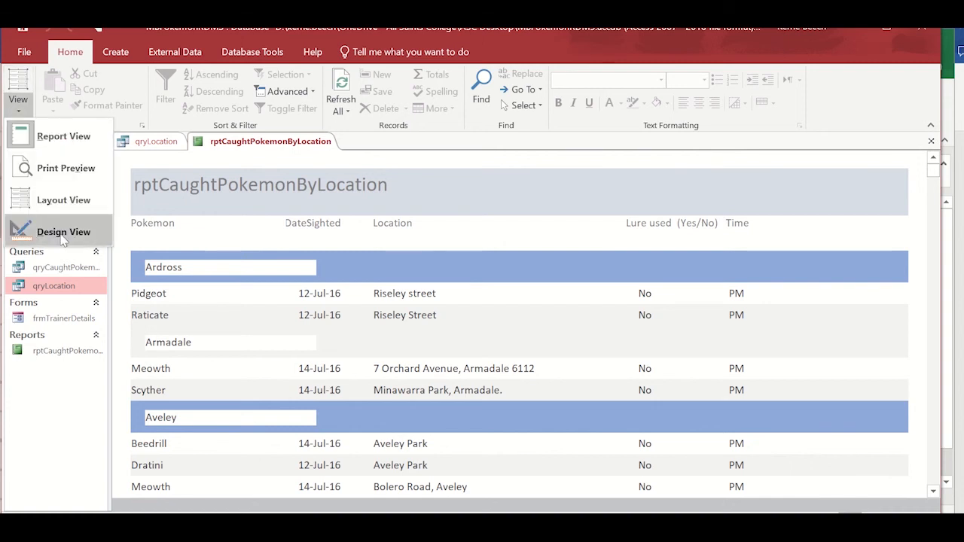
left_click(63, 233)
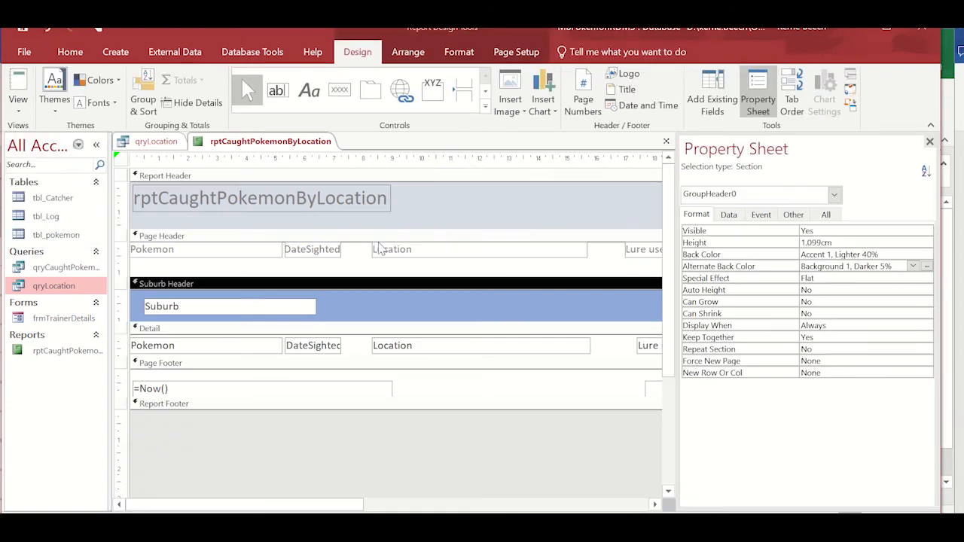
- Set the Suburb Header's alternate back color and the Suburb text box's back color to Accent 1, Lighter 40%
left_click(928, 267)
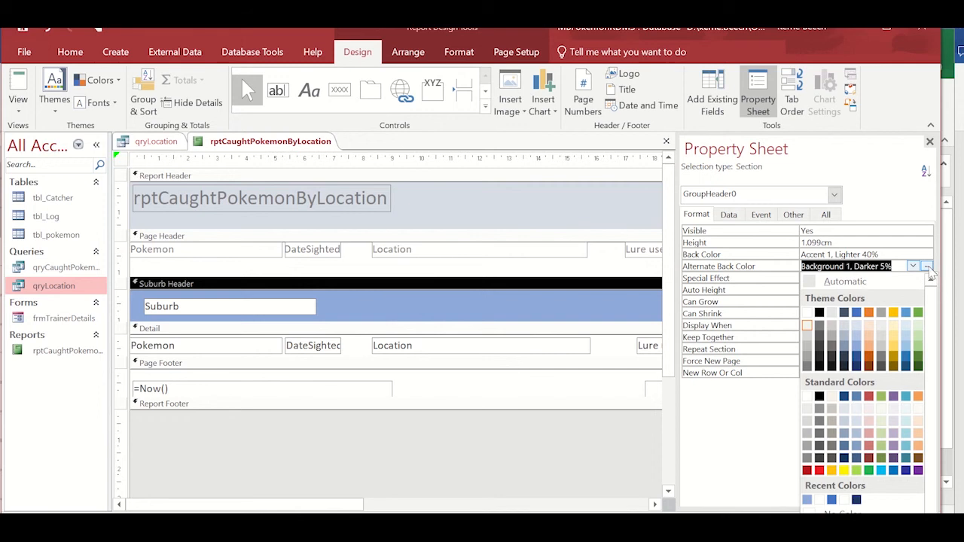
left_click(807, 500)
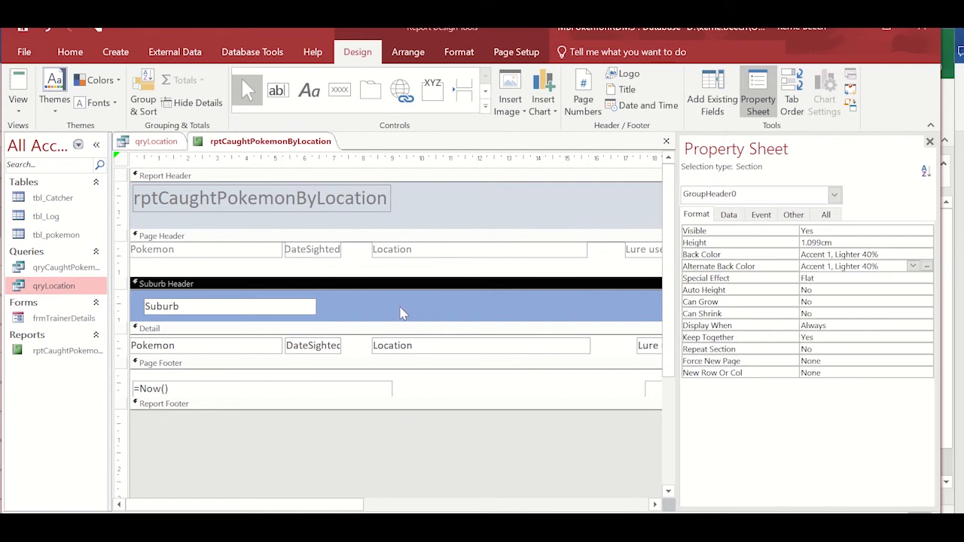
left_click(256, 308)
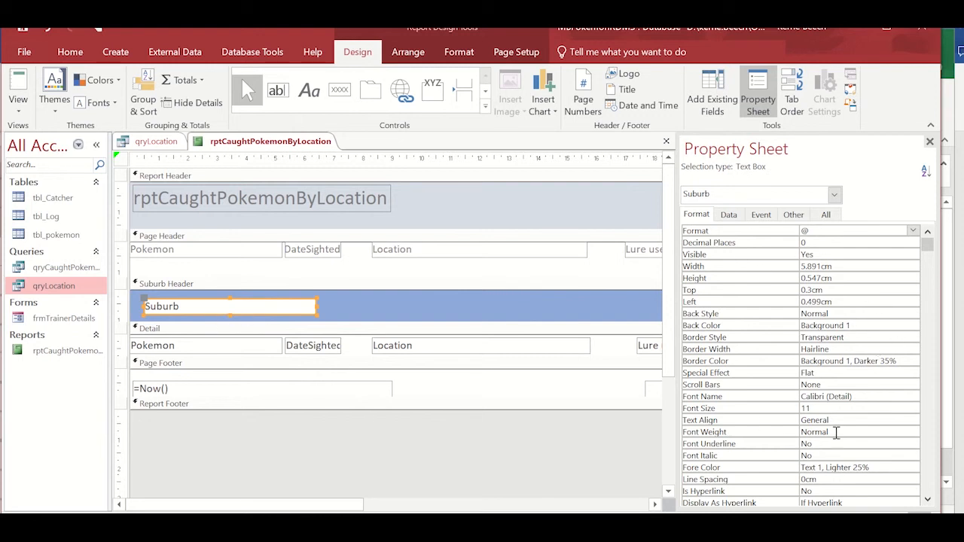
left_click(877, 327)
left_click(914, 326)
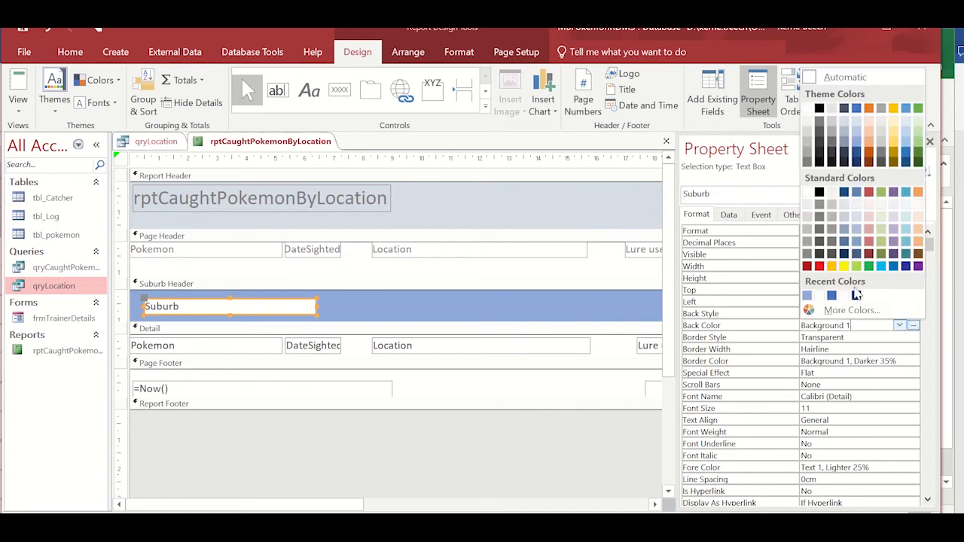
left_click(807, 295)
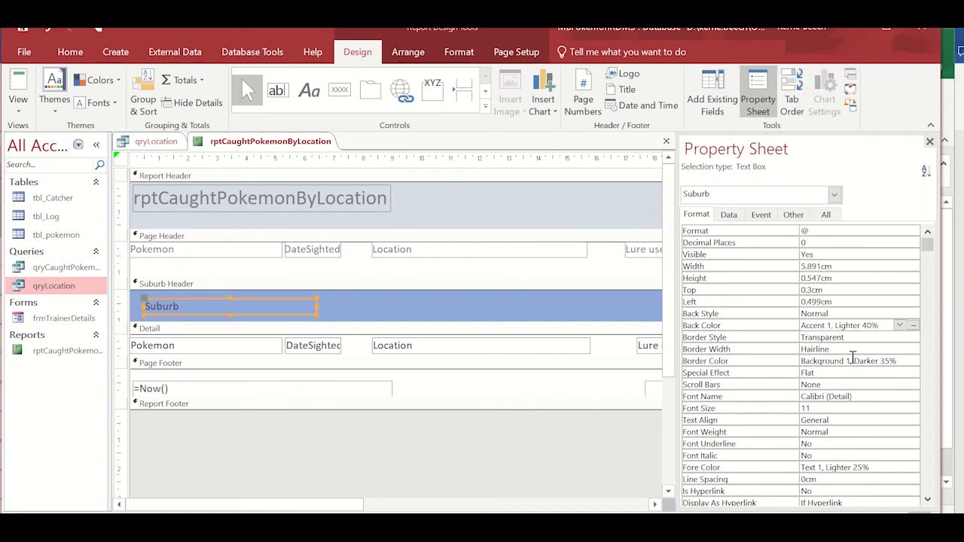
- Format the Suburb text box in 16-point bold and increase its height to about 0.7 cm
left_click(869, 411)
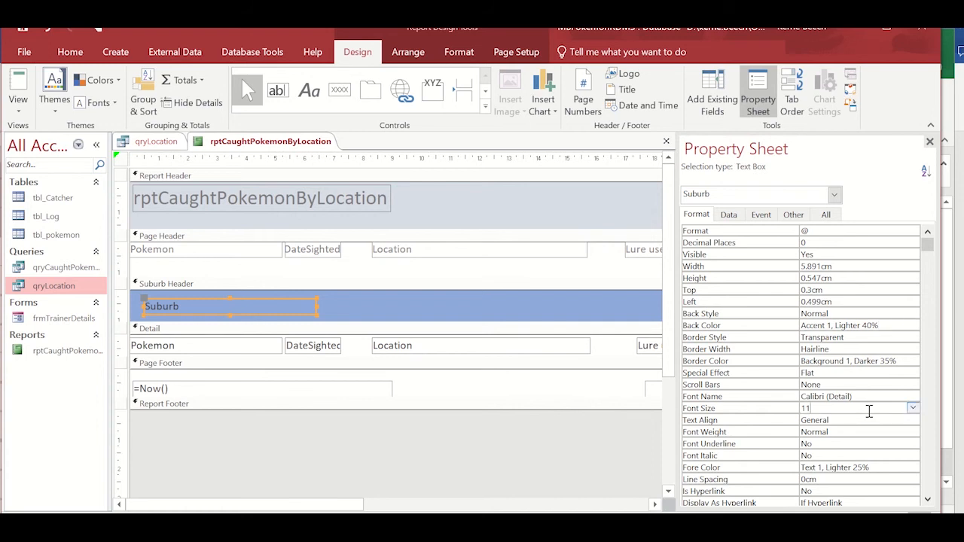
left_click(913, 410)
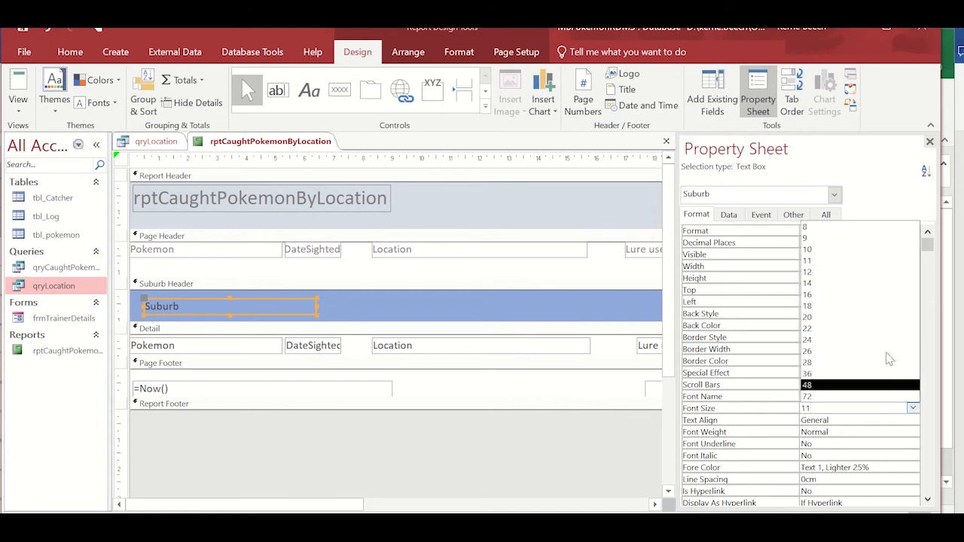
left_click(843, 294)
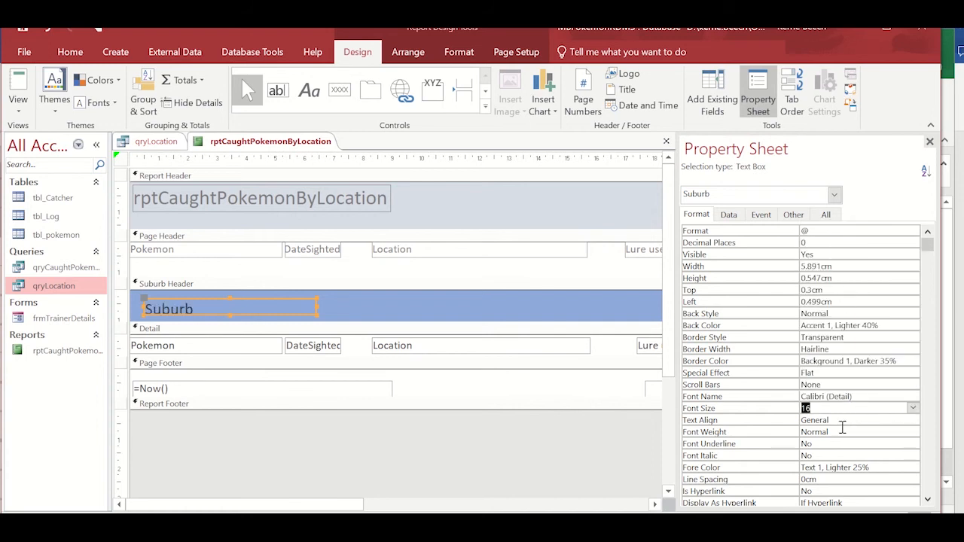
left_click(916, 431)
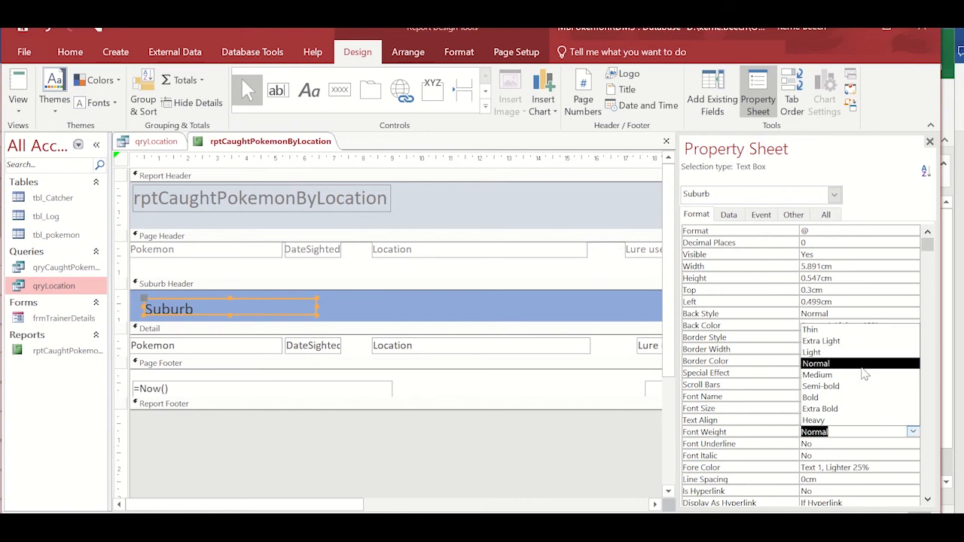
left_click(850, 398)
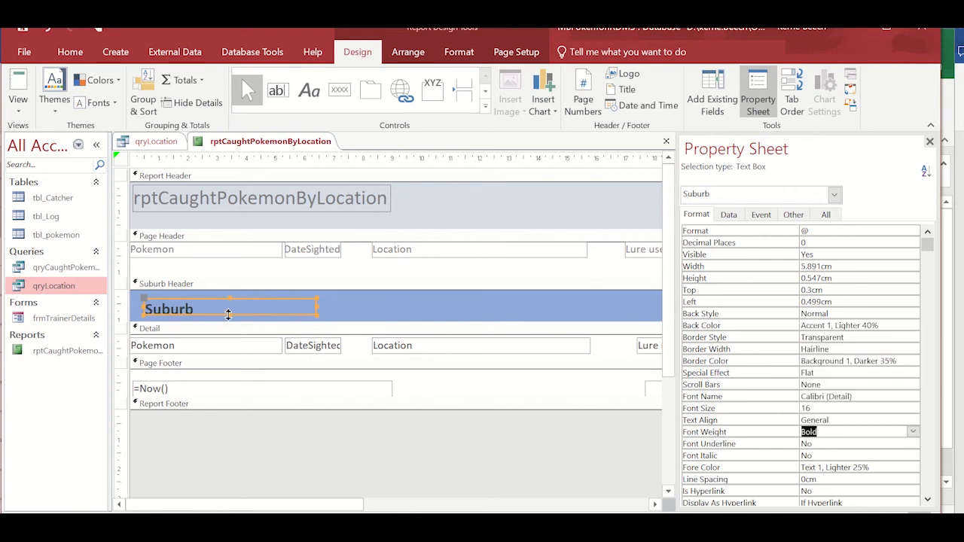
left_click_drag(229, 315, 229, 320)
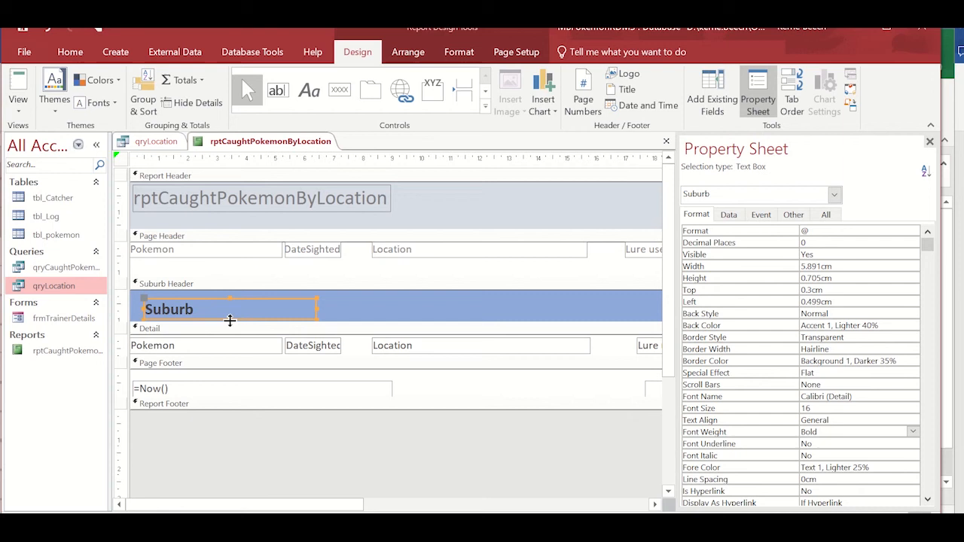
- Review the formatted suburb headings throughout the report in Report View and return to Design View
left_click(10, 81)
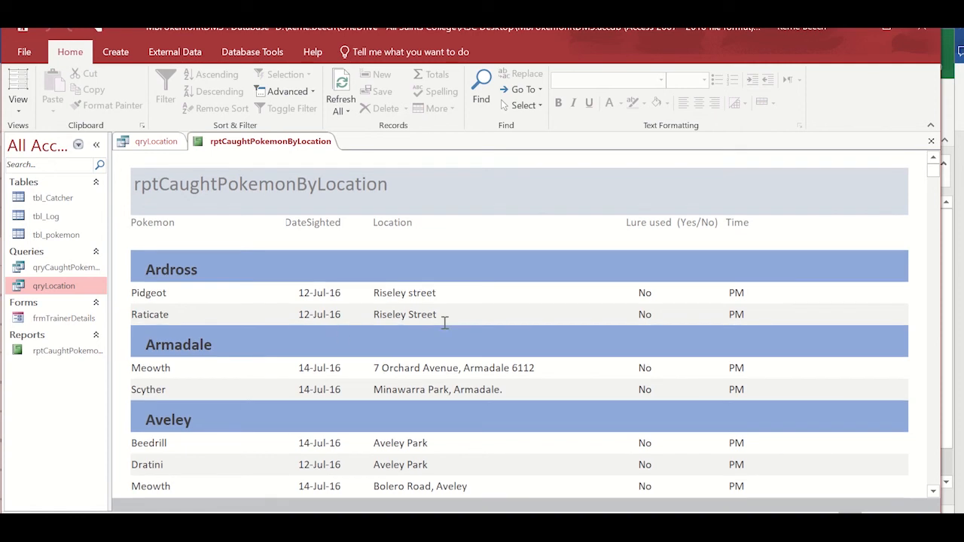
scroll(445, 322, "down", 5)
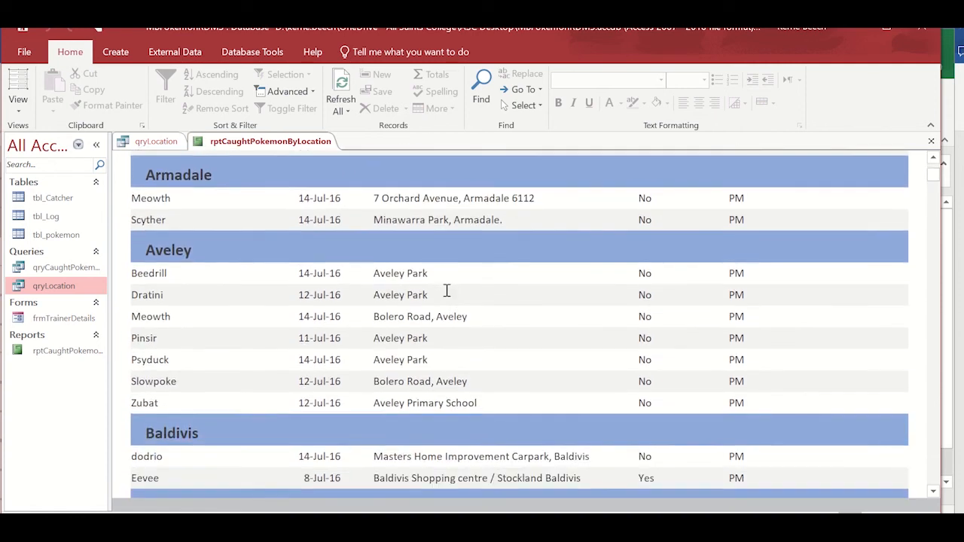
scroll(446, 290, "down", 5)
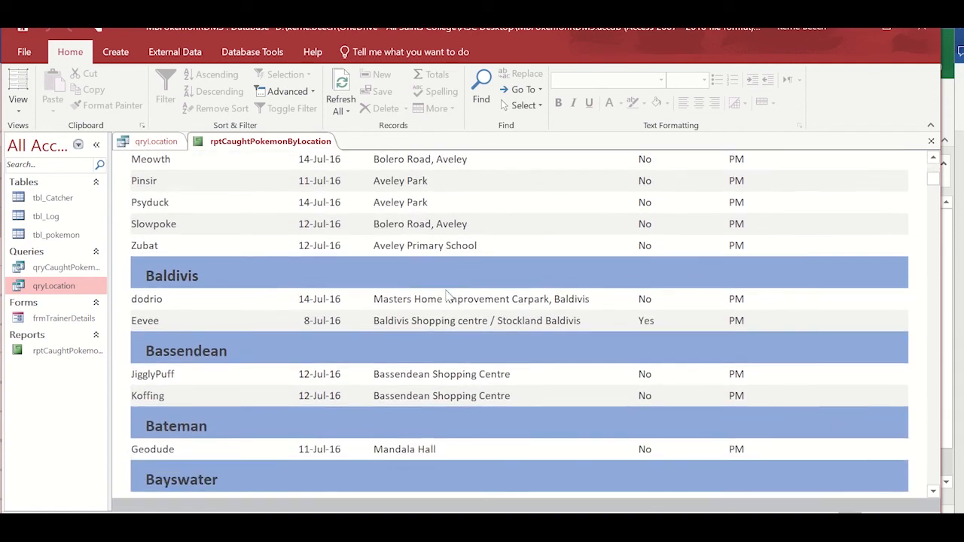
scroll(446, 293, "down", 5)
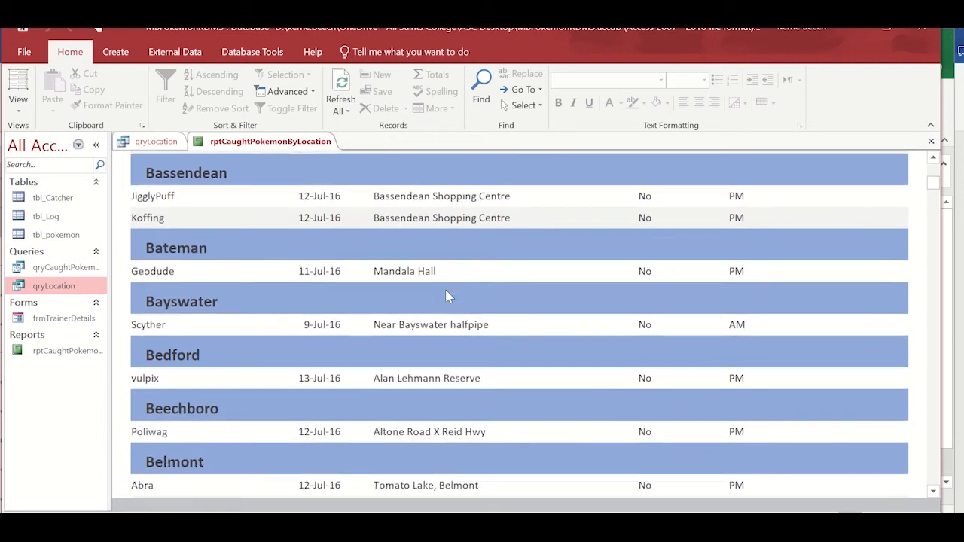
scroll(447, 296, "down", 20)
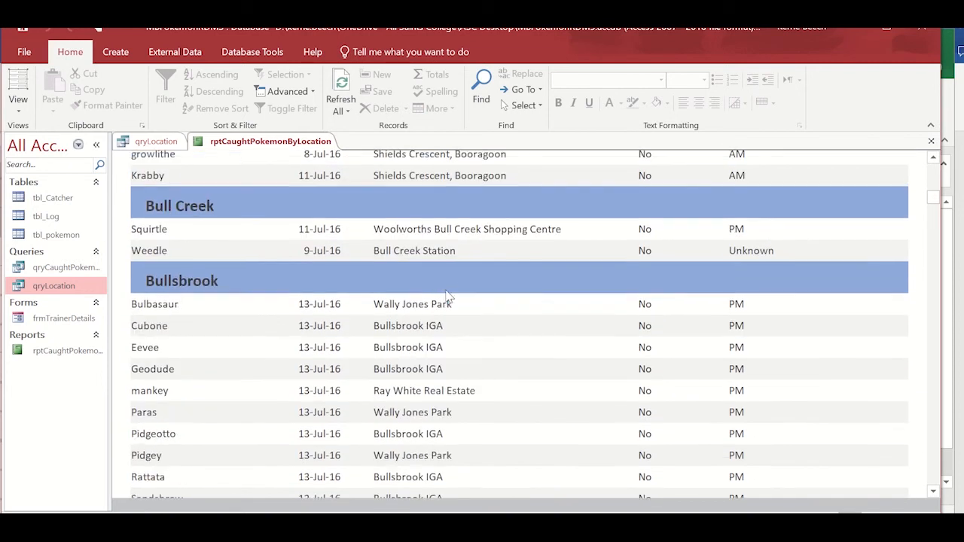
scroll(447, 296, "down", 10)
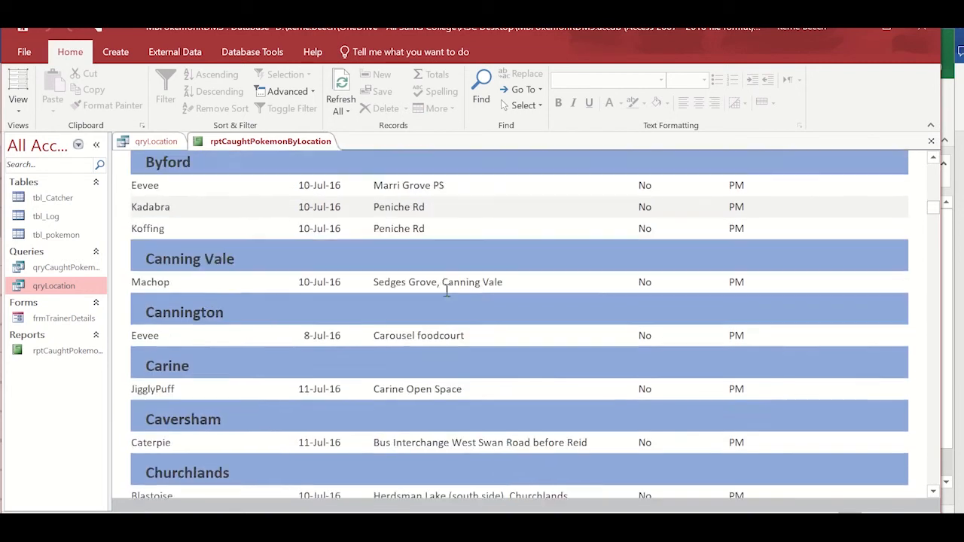
scroll(446, 289, "down", 6)
scroll(422, 283, "up", 7)
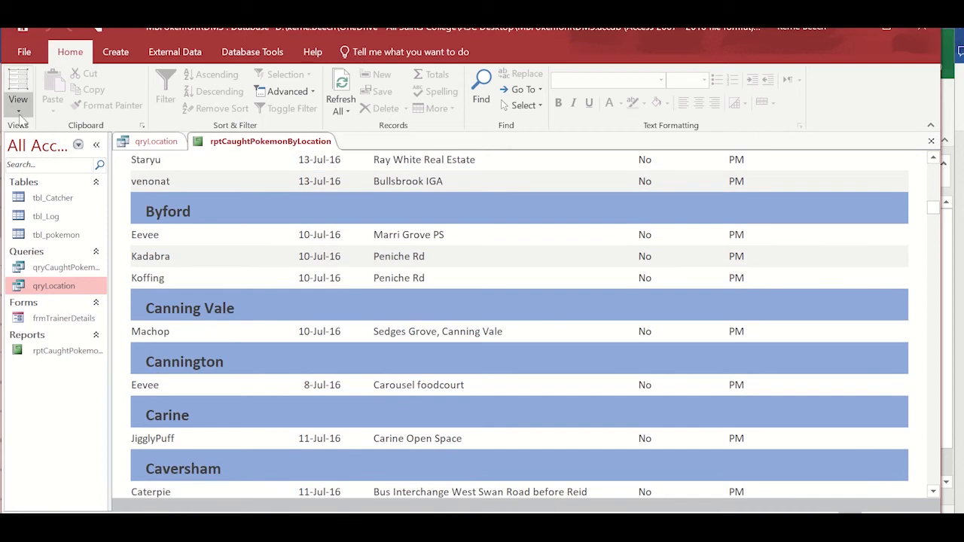
scroll(279, 319, "up", 20)
scroll(280, 319, "up", 10)
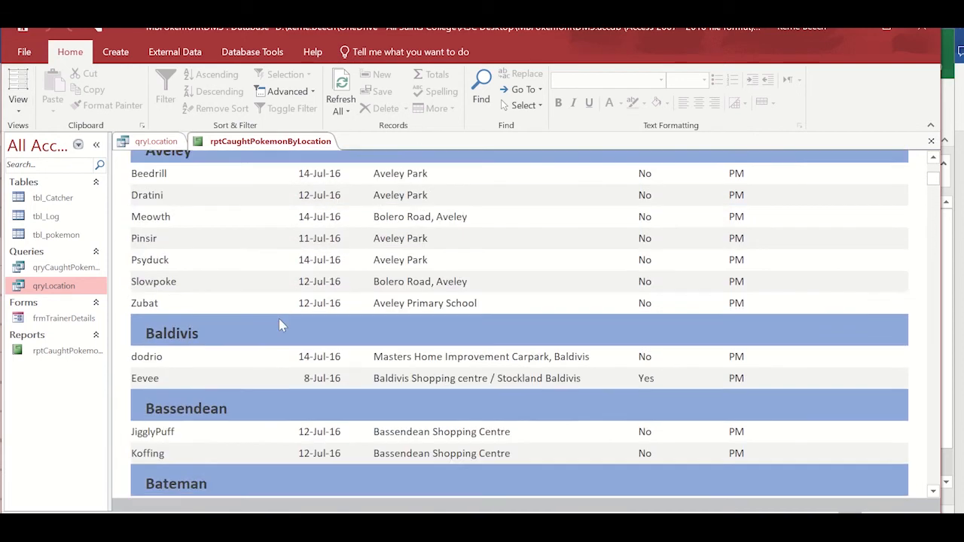
left_click(18, 105)
left_click(64, 231)
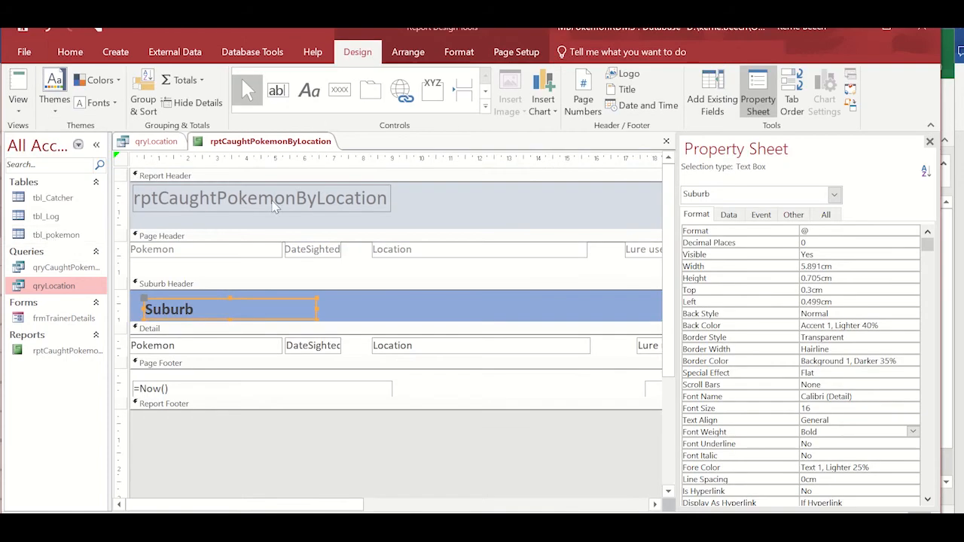
- Change the Report Header title to "Record of Caught Pokemon by Location" and move it to about 3.4 cm from the left edge
left_click(374, 198)
double_click(374, 198)
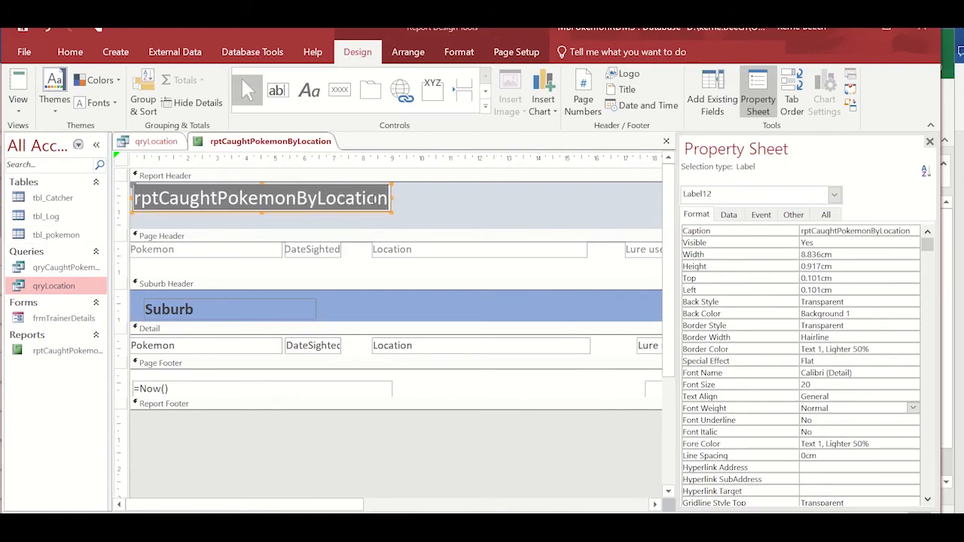
type("Record of")
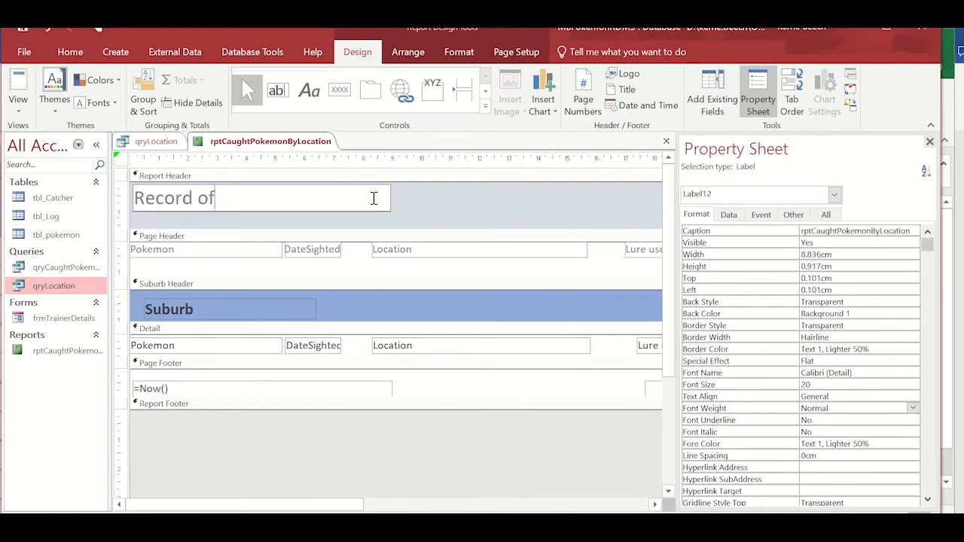
type(" Caught Po")
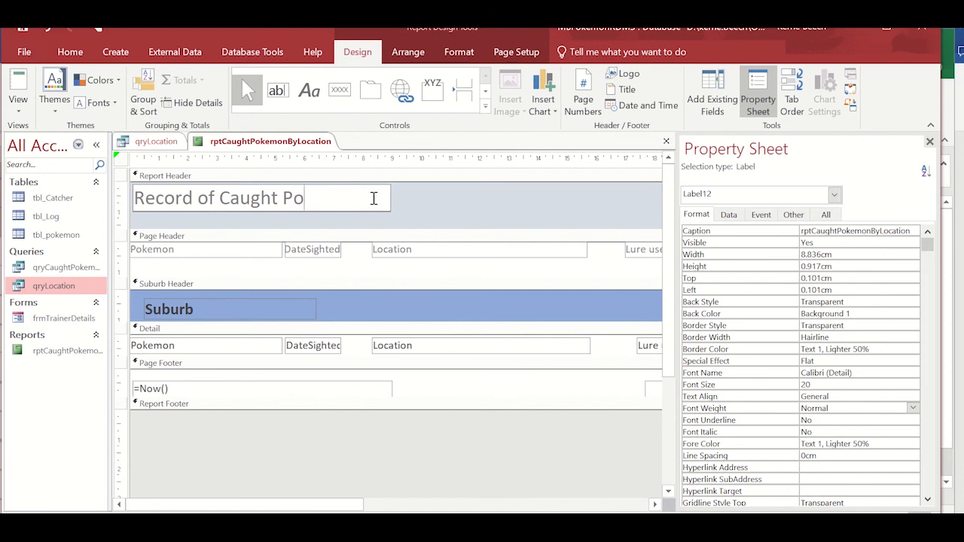
type("kemon By Loa")
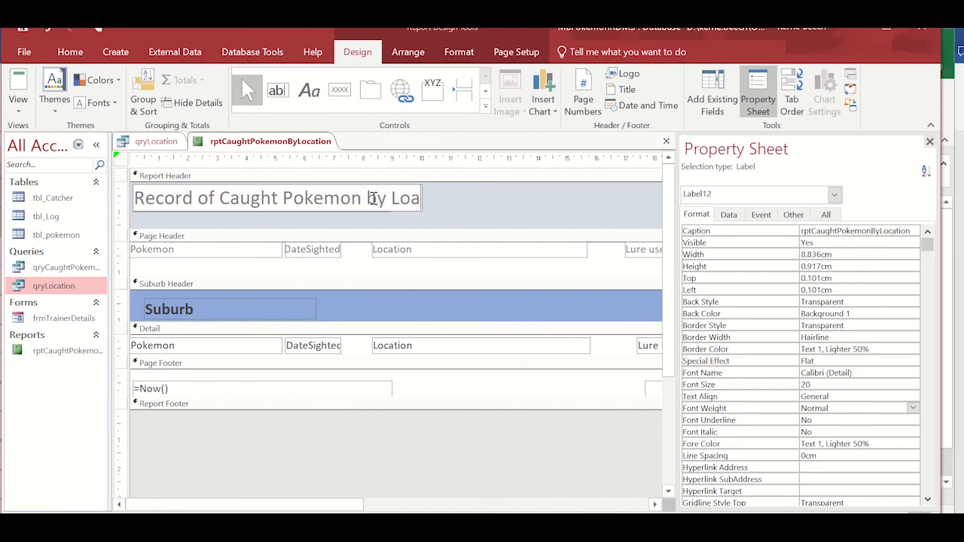
type("ation")
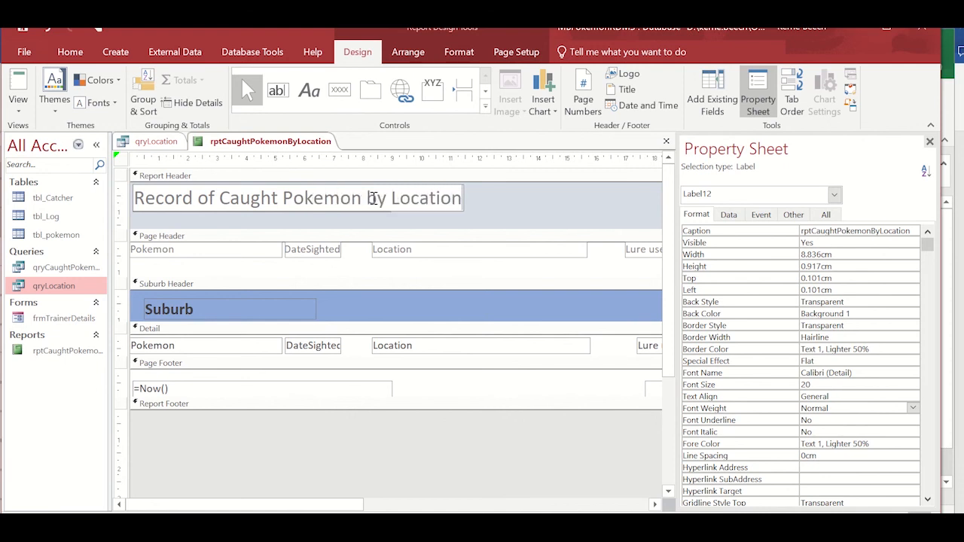
left_click(497, 200)
left_click_drag(230, 209, 327, 214)
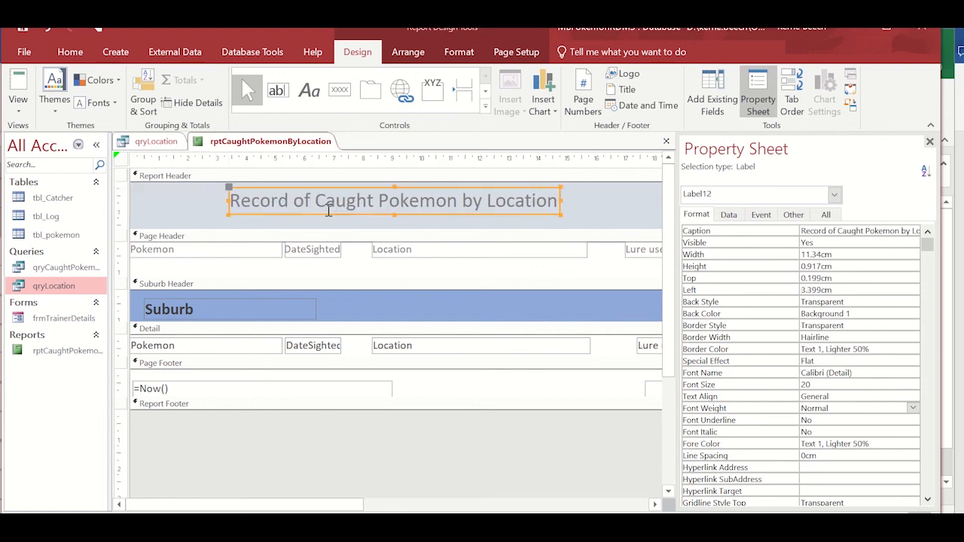
- Insert Ash.jpg in an Image control about 2.2 cm wide and 1.4 cm high, beside the start of the Report Header title
left_click(485, 91)
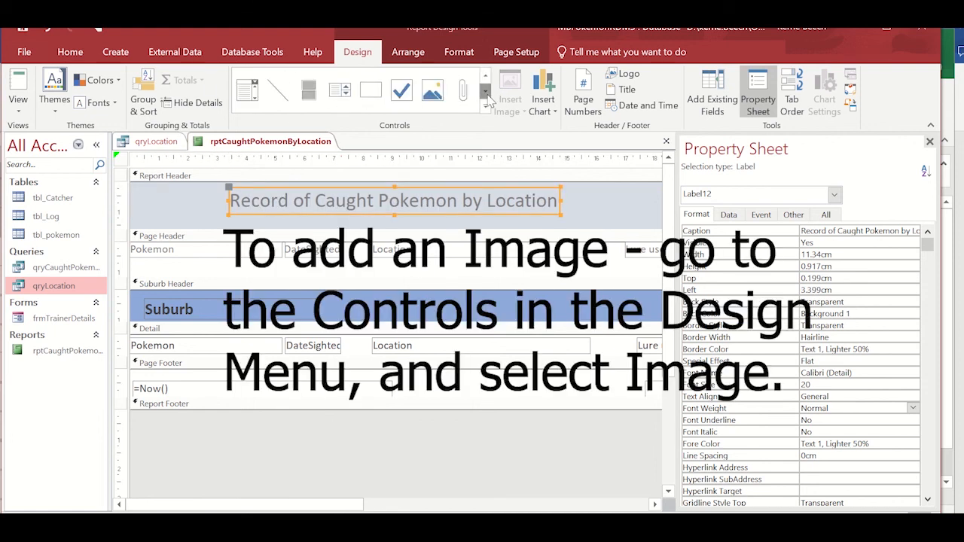
left_click(433, 97)
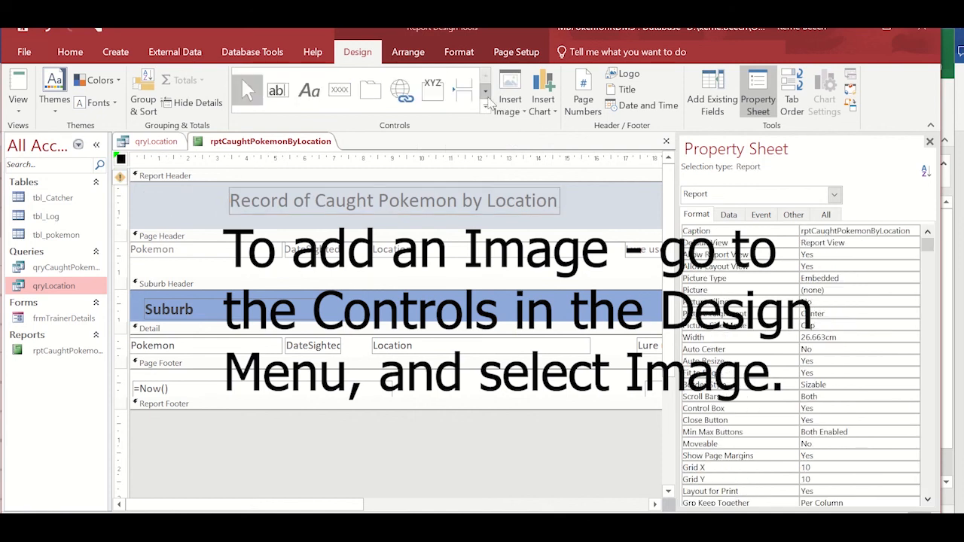
left_click(488, 96)
left_click(488, 96)
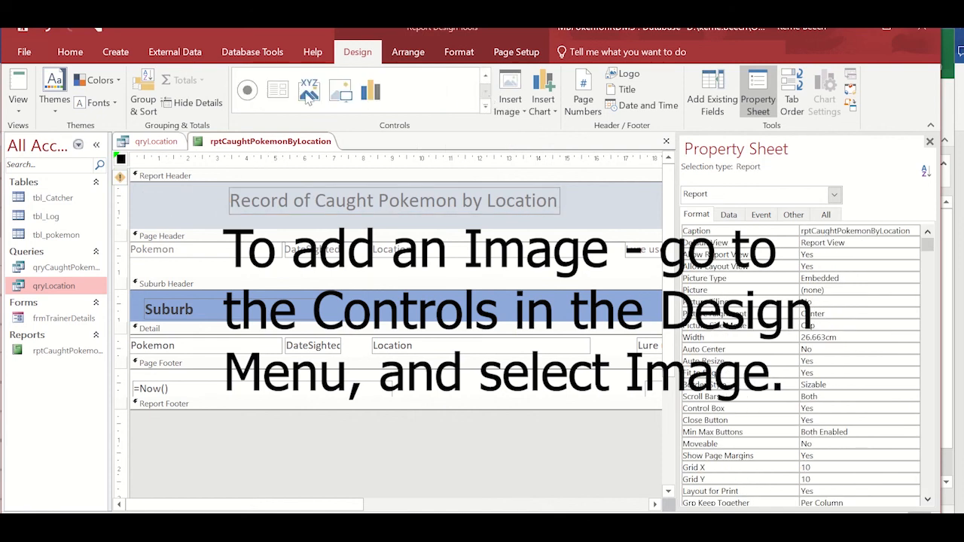
left_click(308, 92)
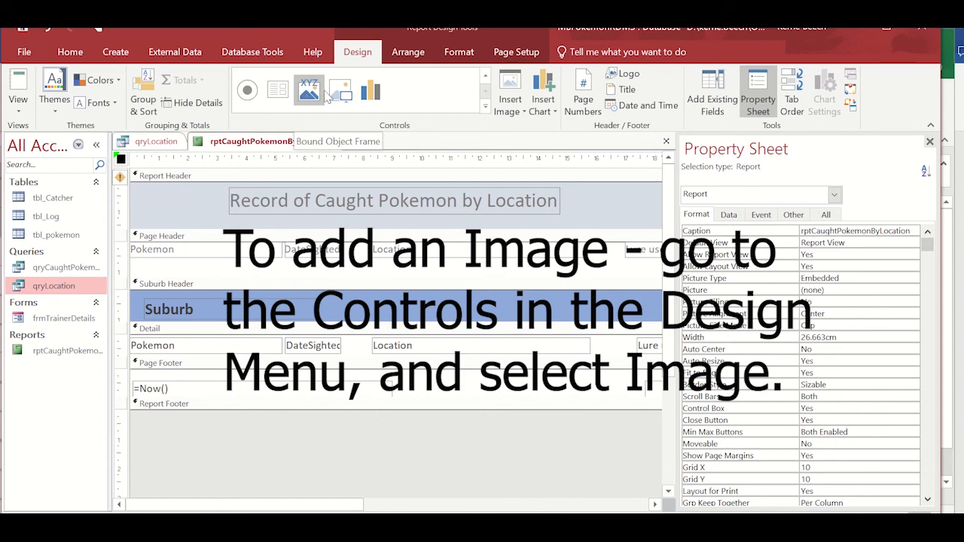
left_click(339, 93)
left_click(340, 93)
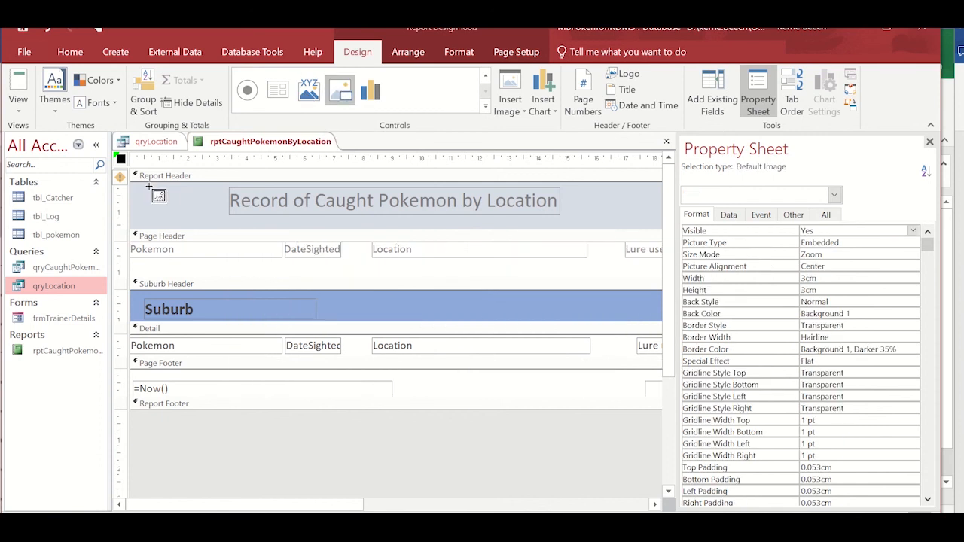
left_click_drag(149, 187, 214, 228)
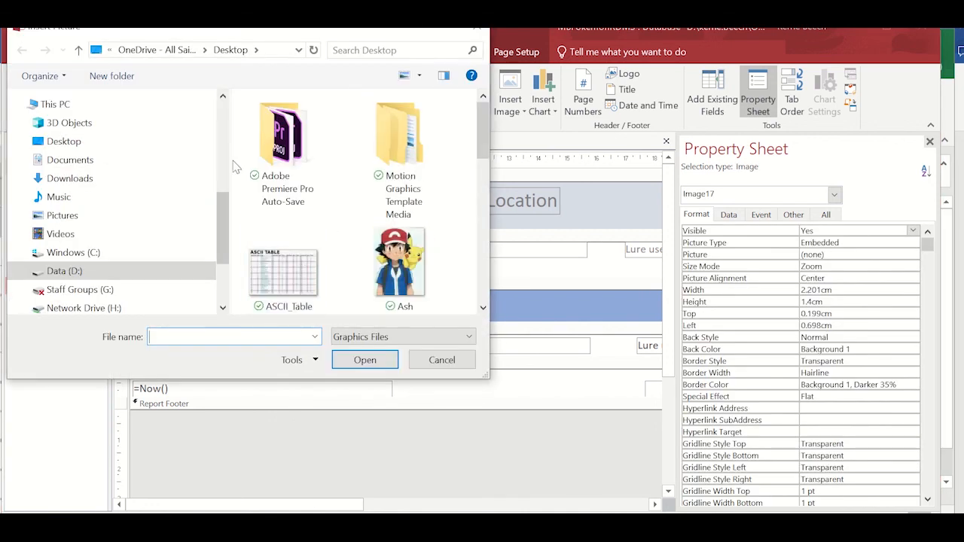
double_click(399, 264)
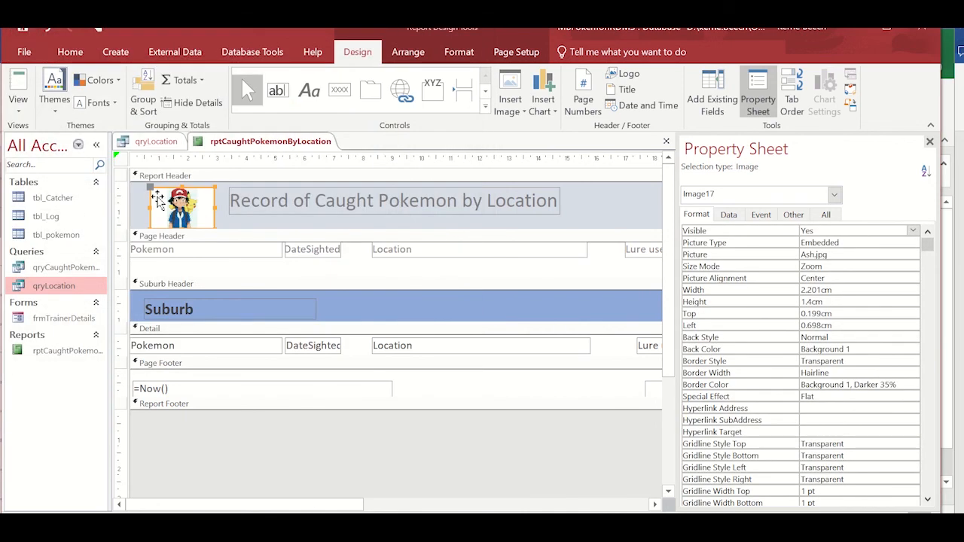
- Move the Ash image up to the Report Header's upper edge and show the report in Report View
left_click_drag(151, 192, 147, 186)
left_click(299, 227)
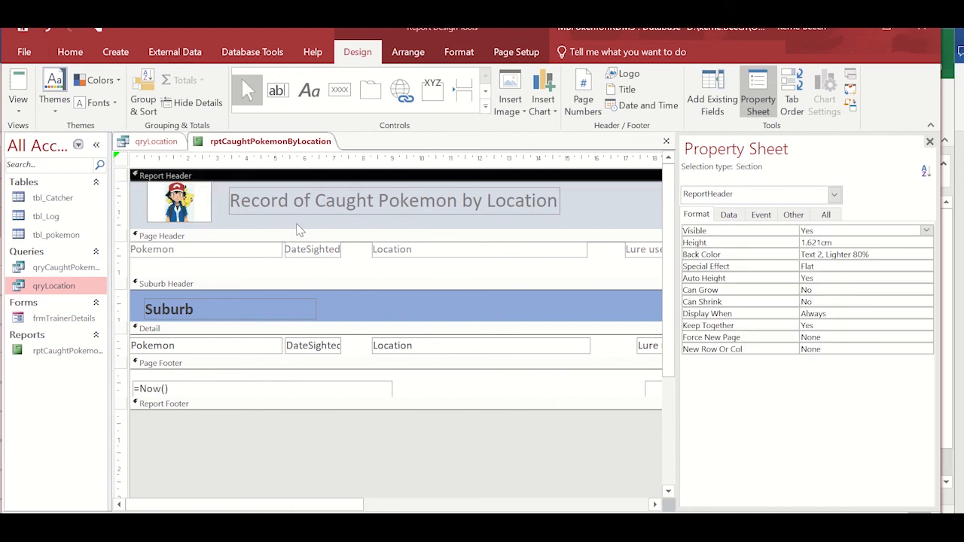
left_click(16, 85)
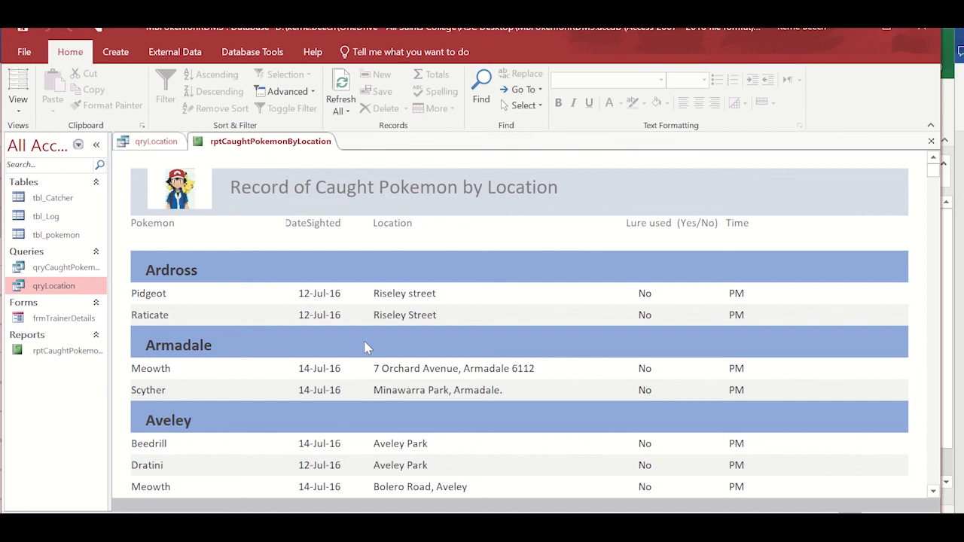
mouse_move(444, 45)
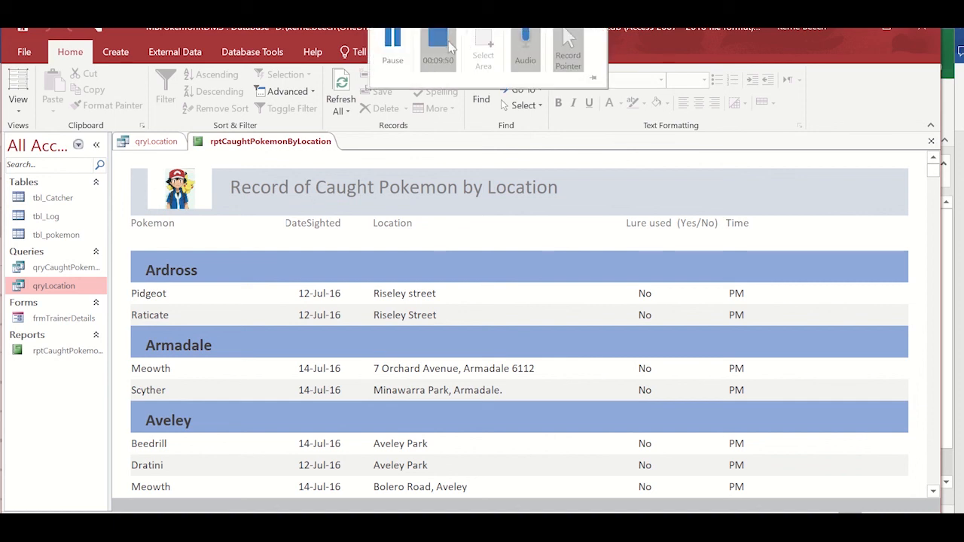